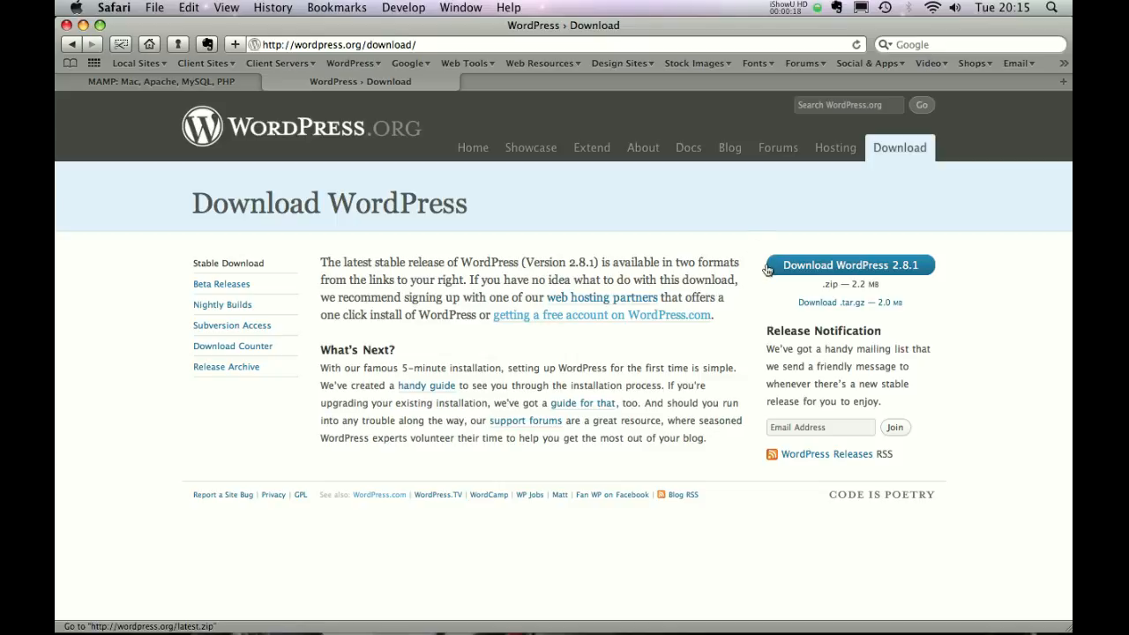
Switch from Safari's WordPress 2.8.1 download page to the Finder Downloads window.
key(ctrl+Right)
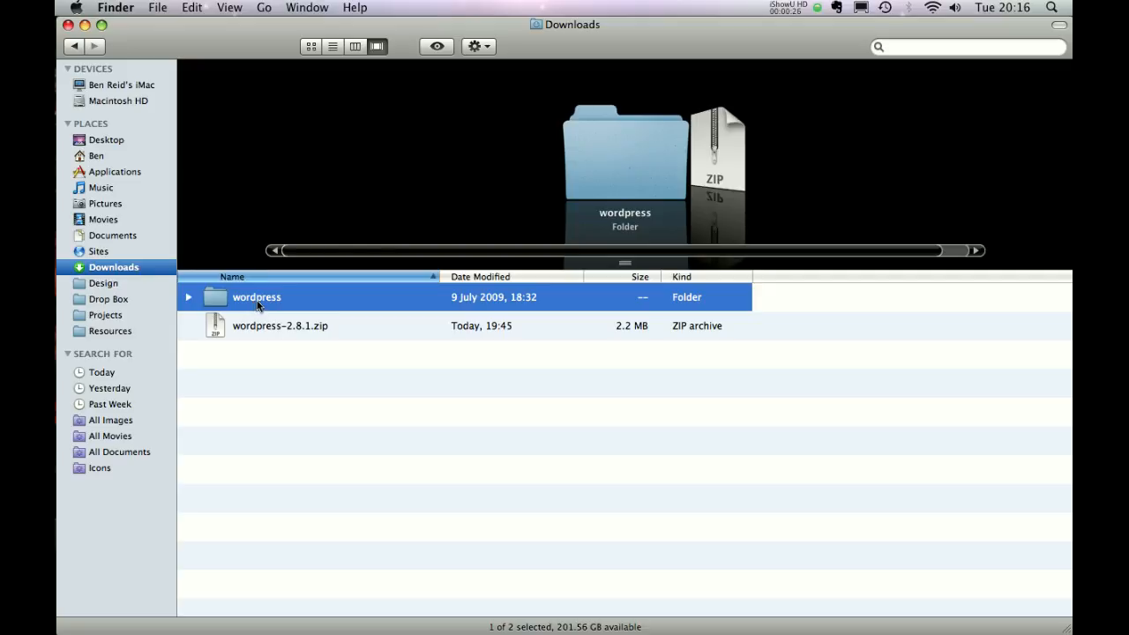
Open the extracted wordpress folder and select all 26 WordPress files.
double_click(257, 302)
click(257, 298)
click(294, 352)
key(super+a)
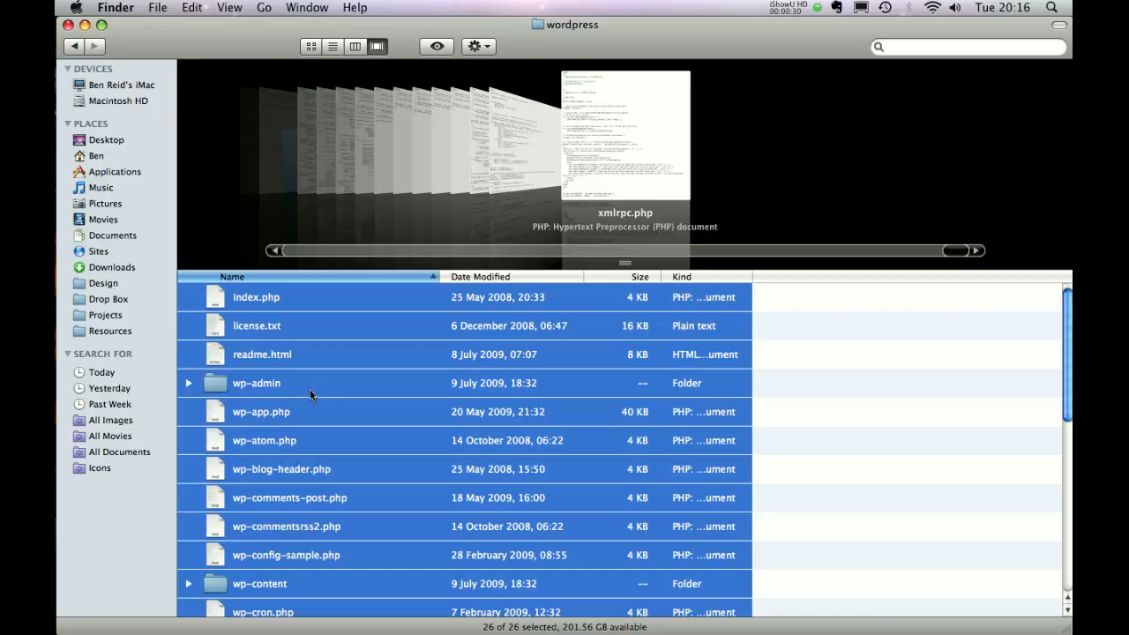
Create a new folder named Test inside Sites and open it.
click(110, 254)
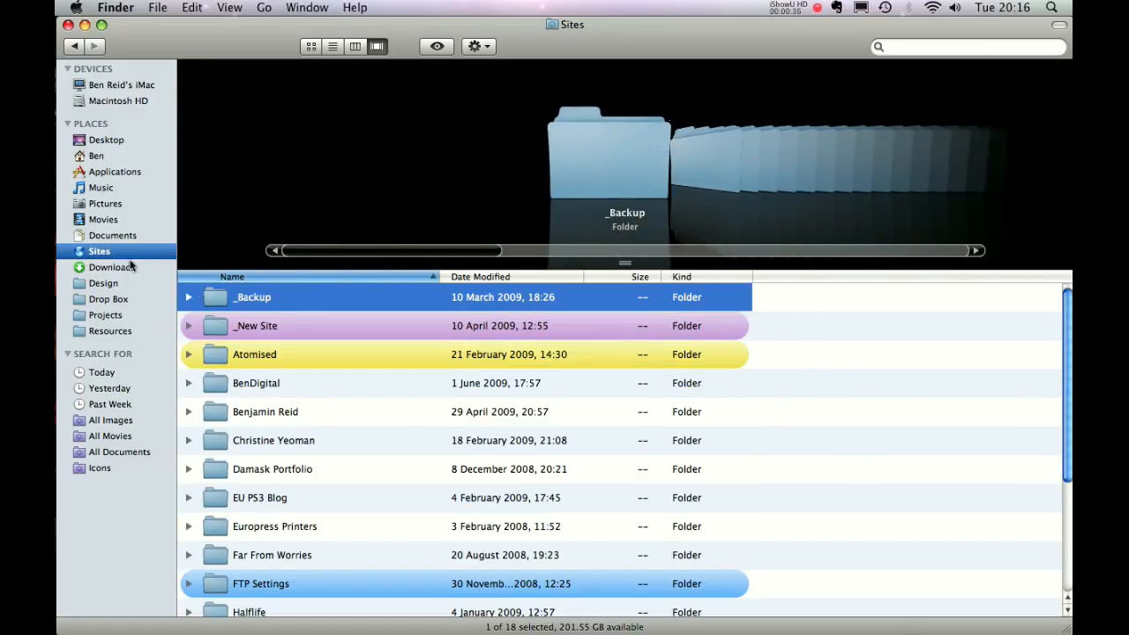
scroll(1065, 360, down, 1)
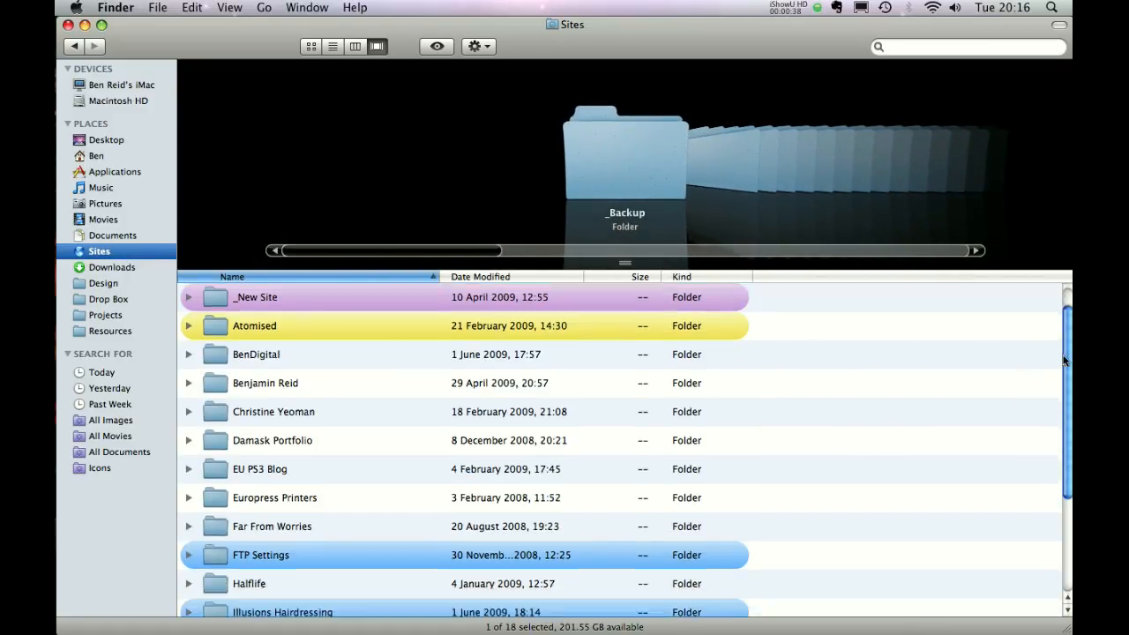
scroll(1065, 360, down, 5)
right_click(811, 432)
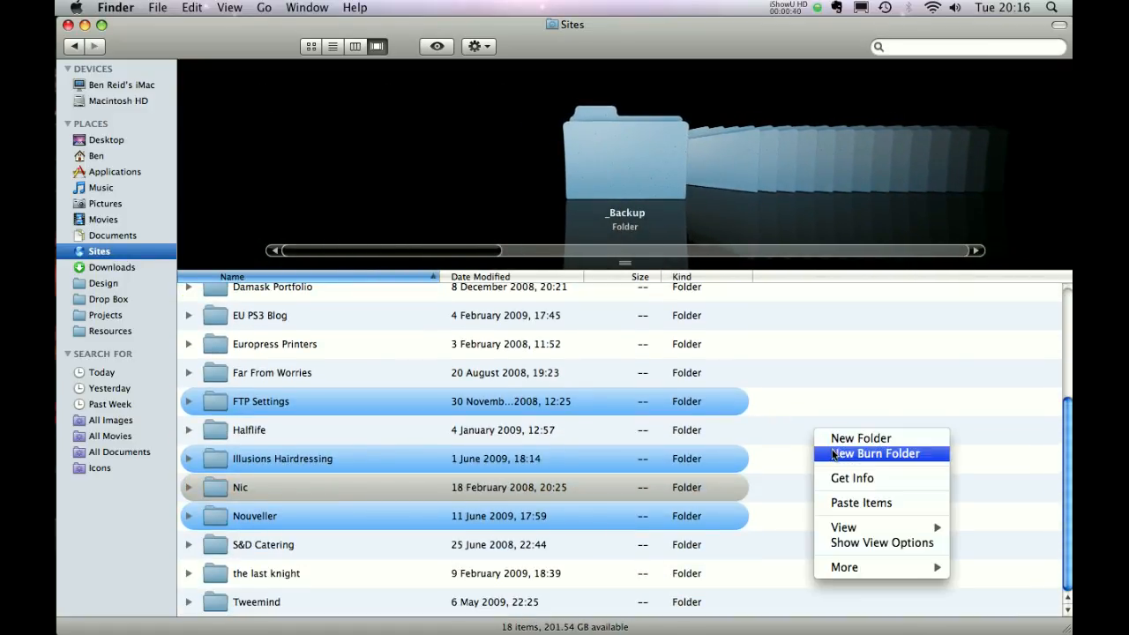
click(835, 439)
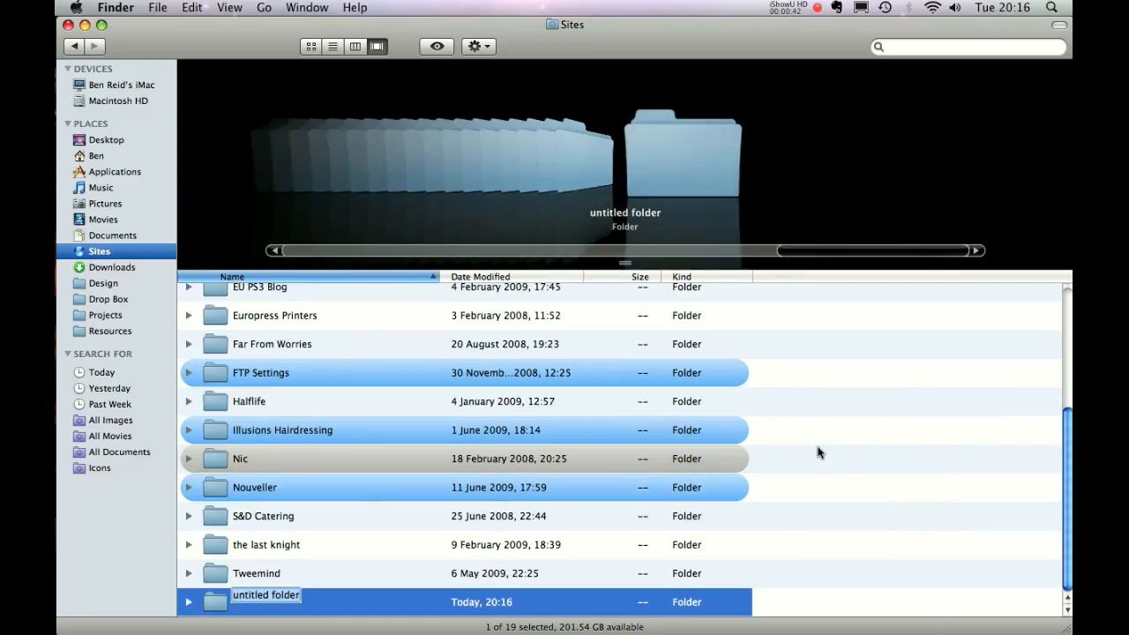
text(Test)
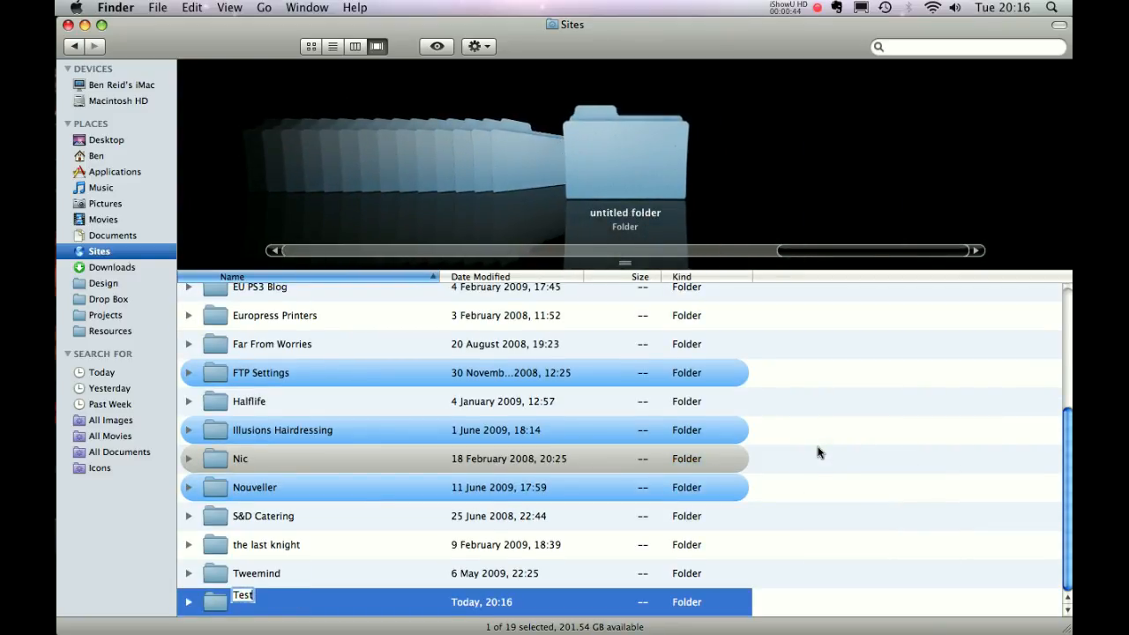
key(Return)
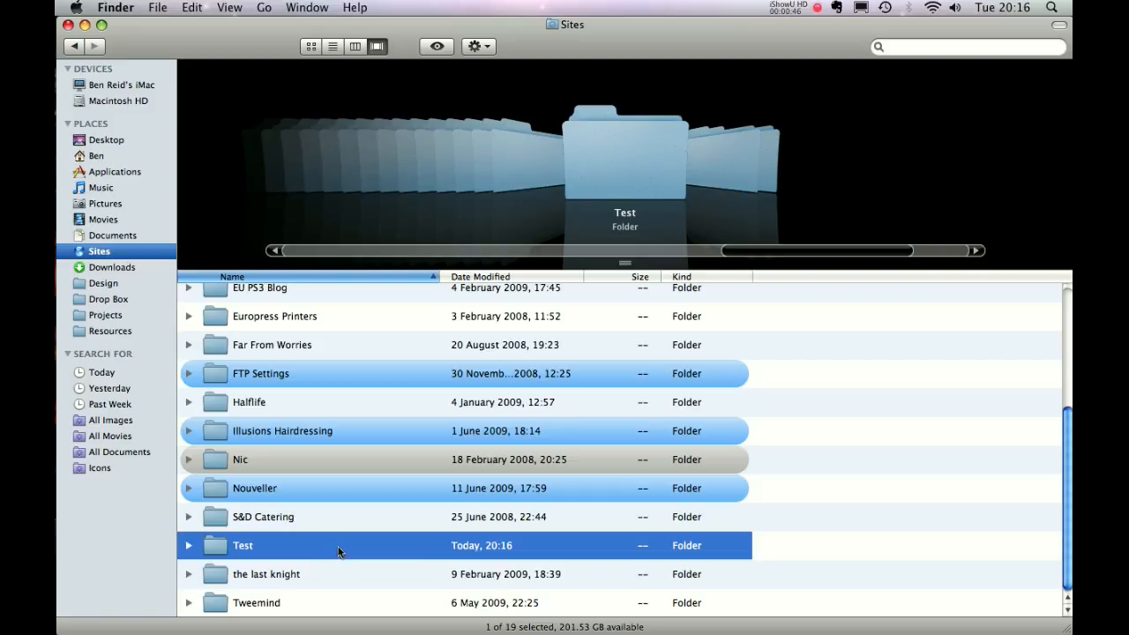
double_click(341, 550)
Paste the 26 WordPress files into the Test folder, then return to Safari.
right_click(490, 368)
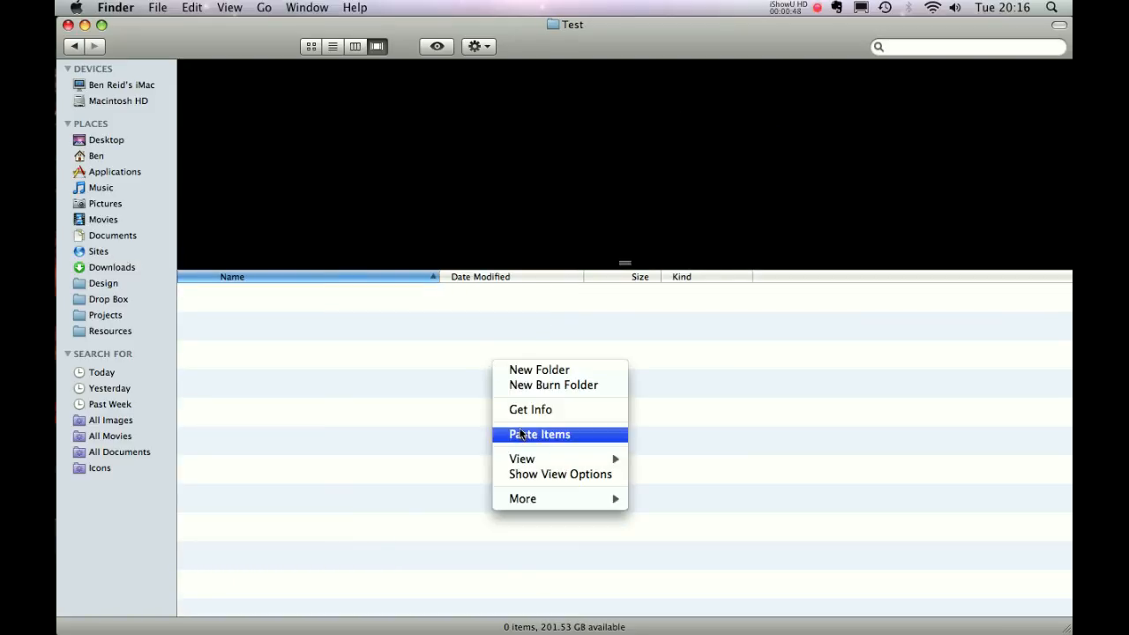
click(523, 435)
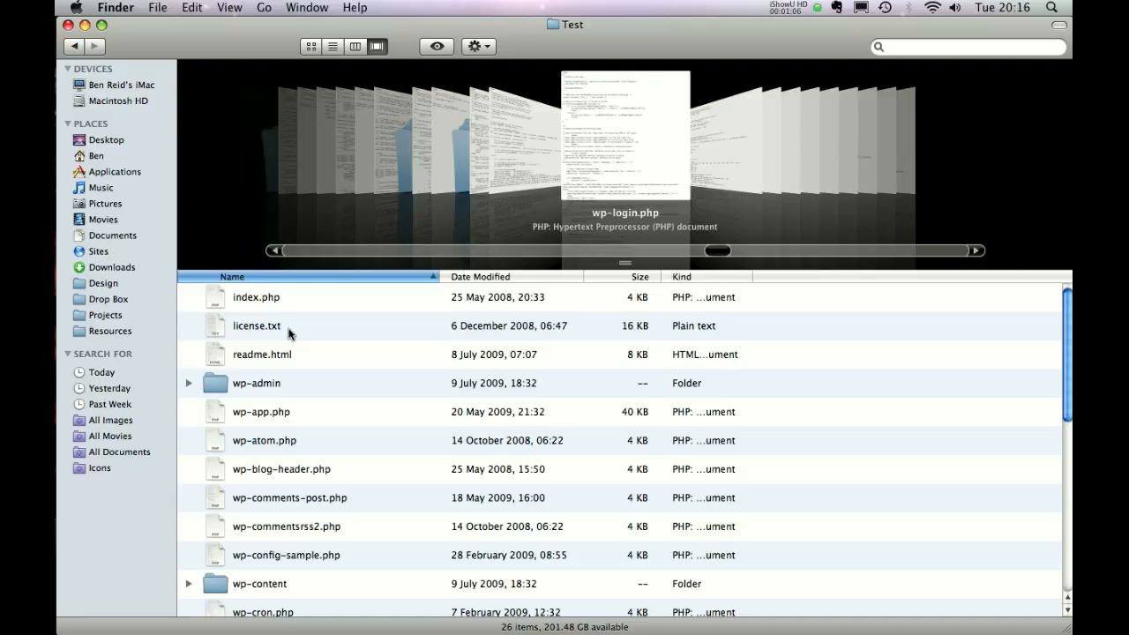
key(super+Tab)
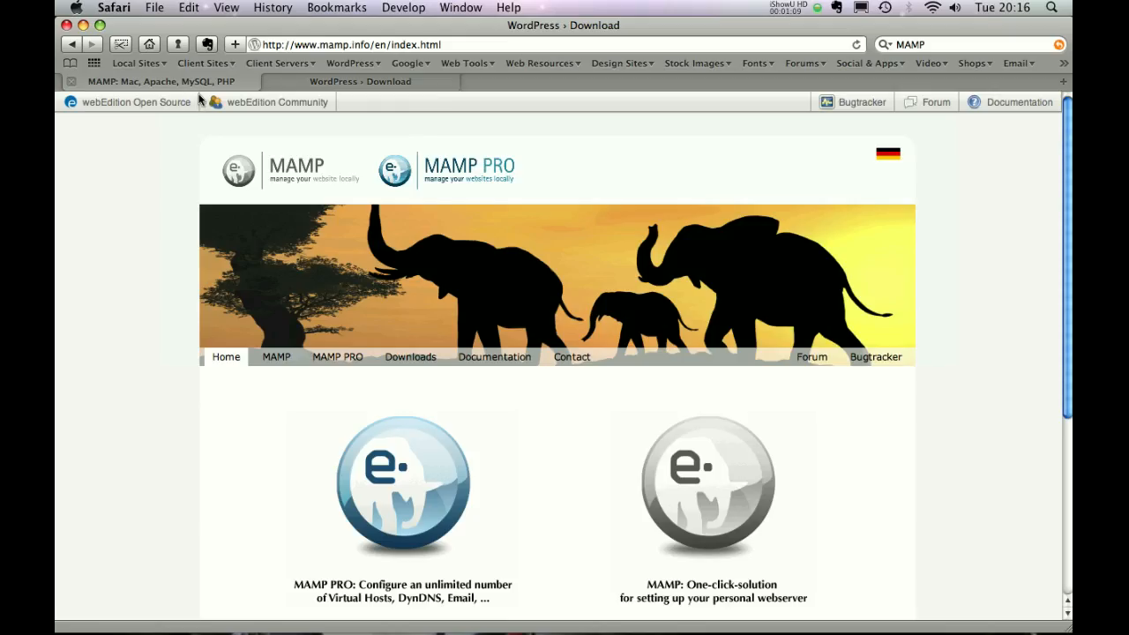
Look over the mamp.info page, then bring up MAMP's control window from the Dock.
click(197, 84)
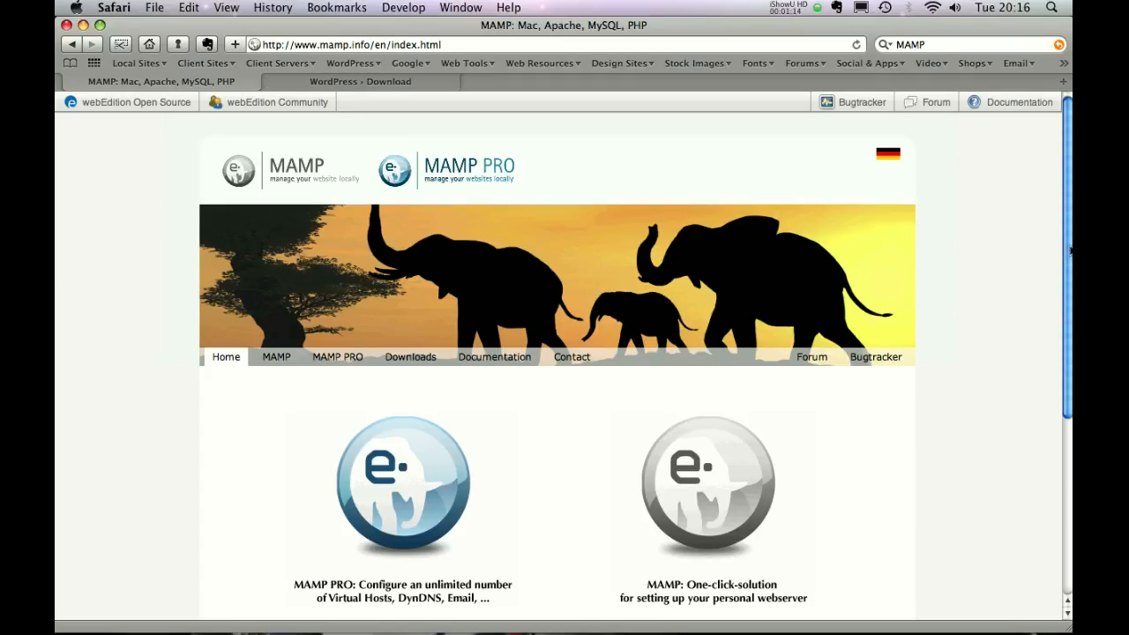
scroll(1070, 251, down, 5)
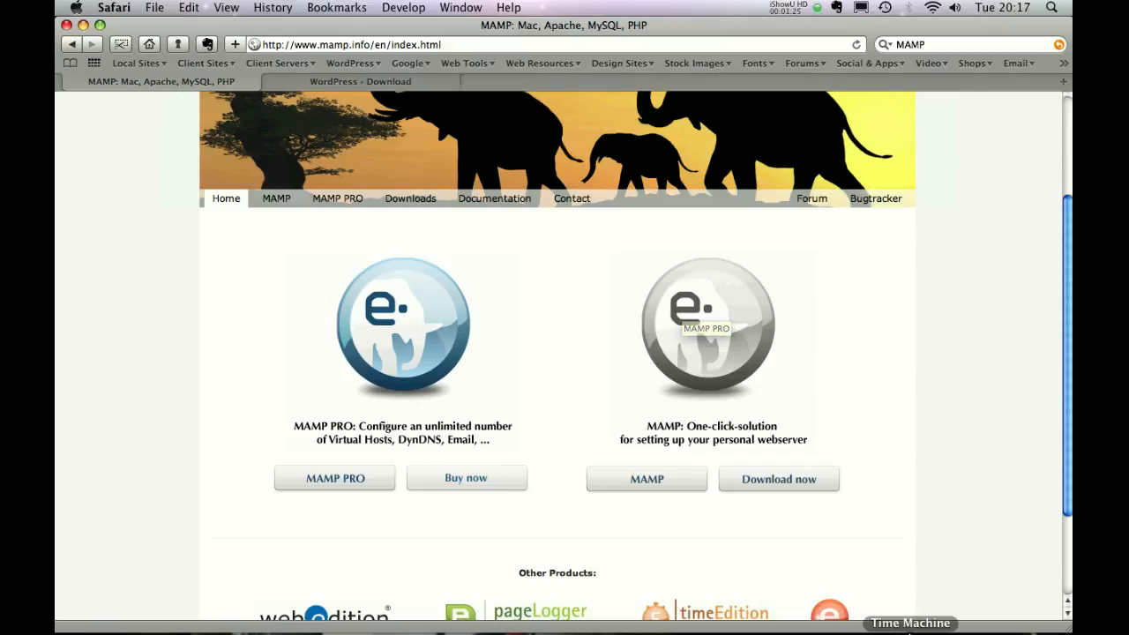
click(1004, 615)
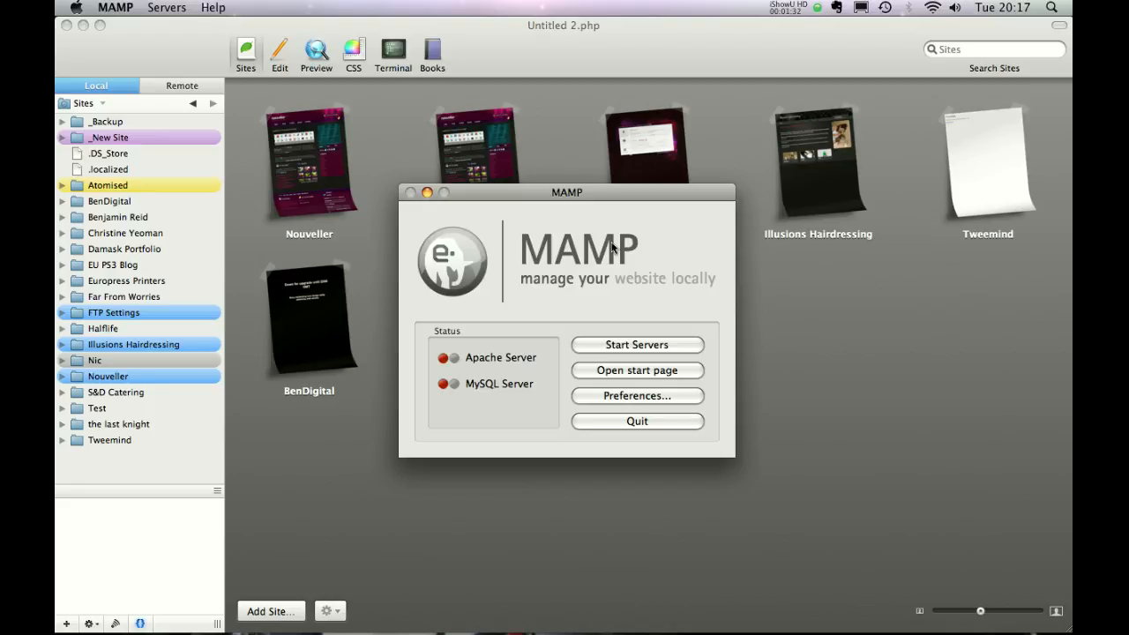
Review MAMP's Start/Stop and Apache preferences, start Apache and MySQL, and minimise the window.
click(605, 396)
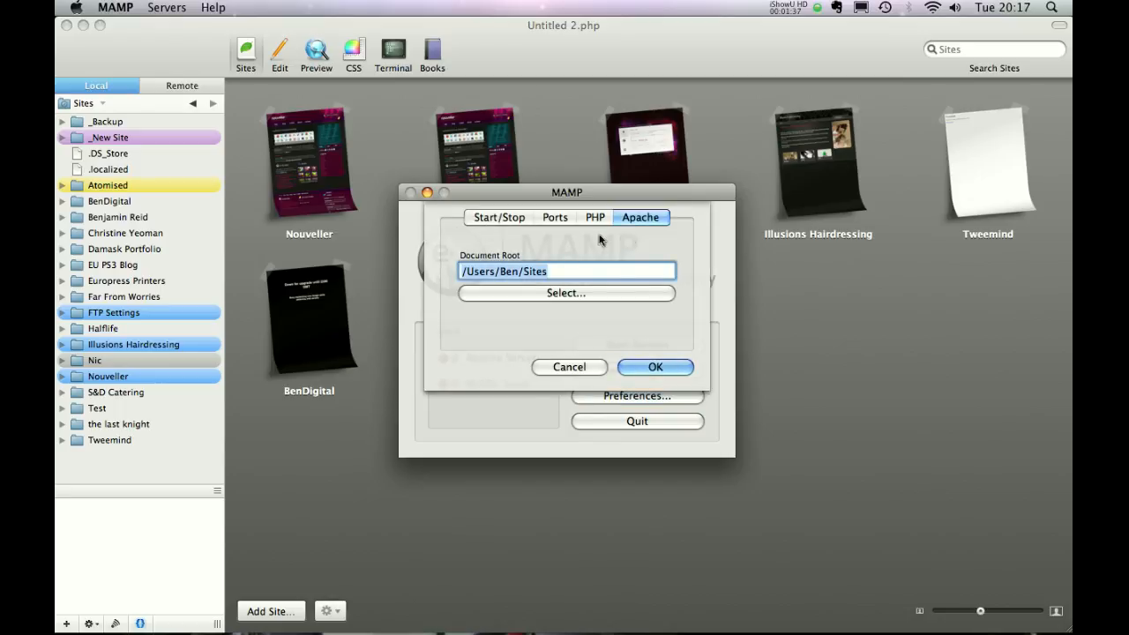
click(481, 218)
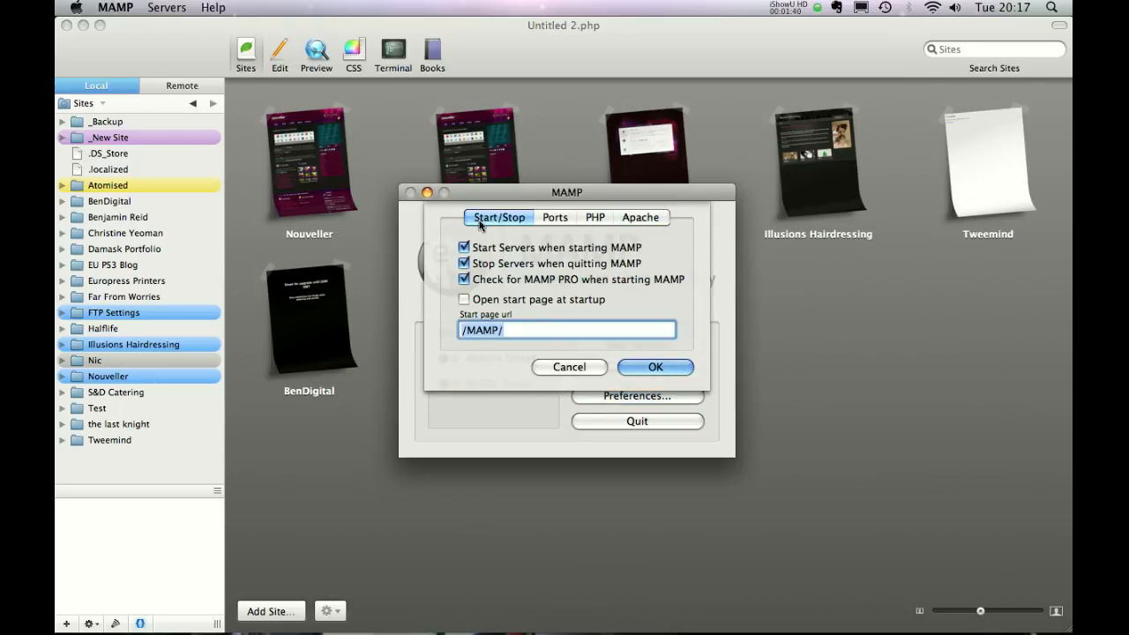
click(630, 223)
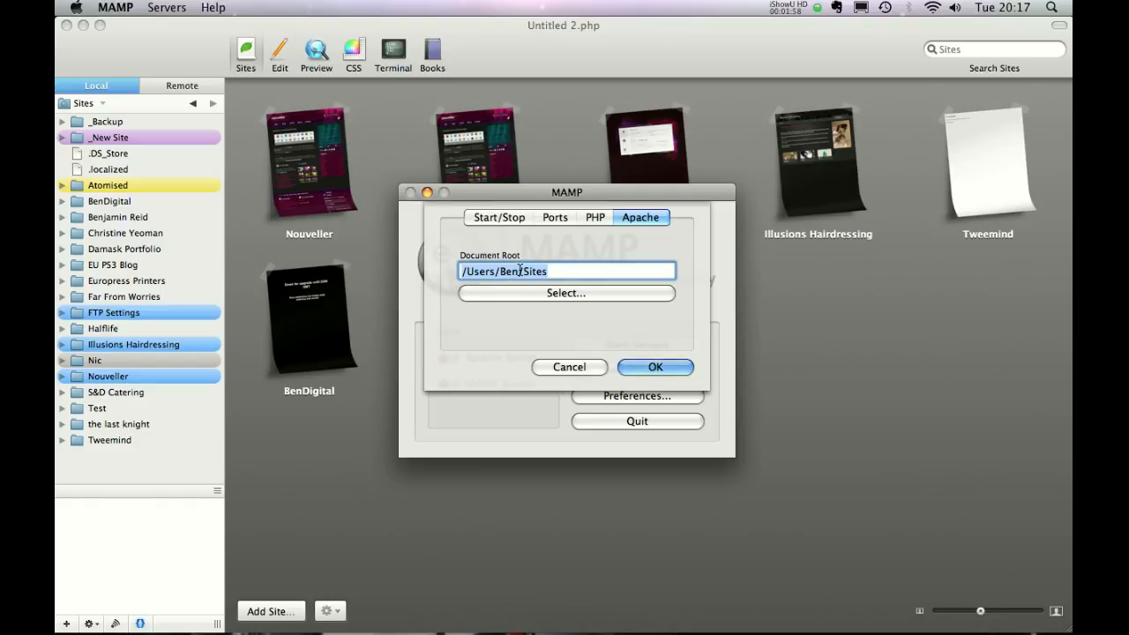
click(645, 371)
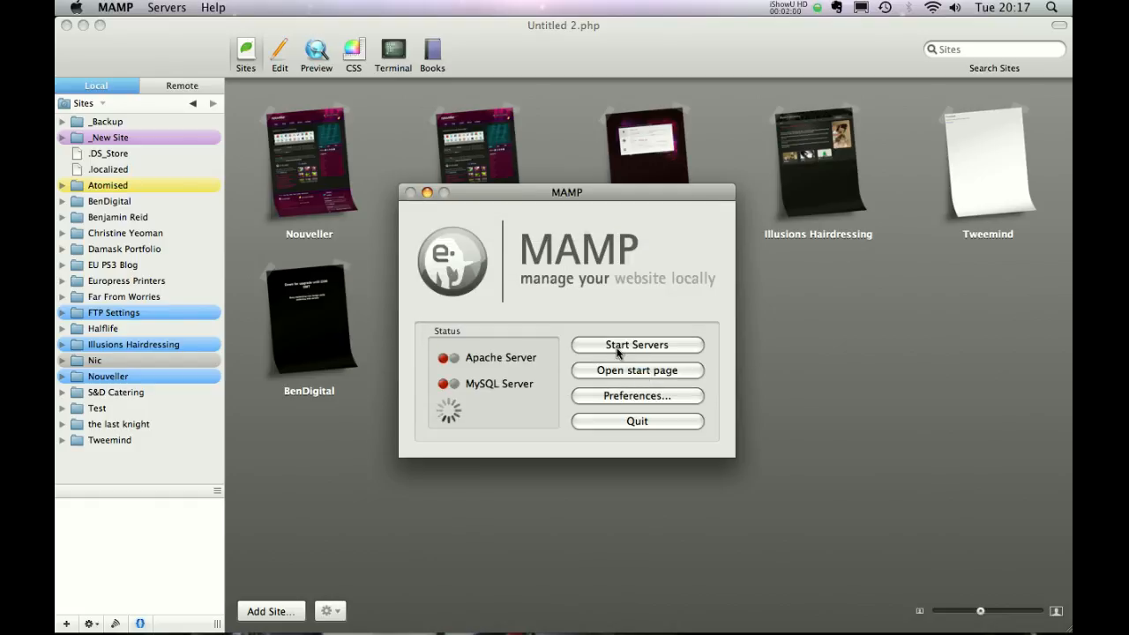
click(616, 350)
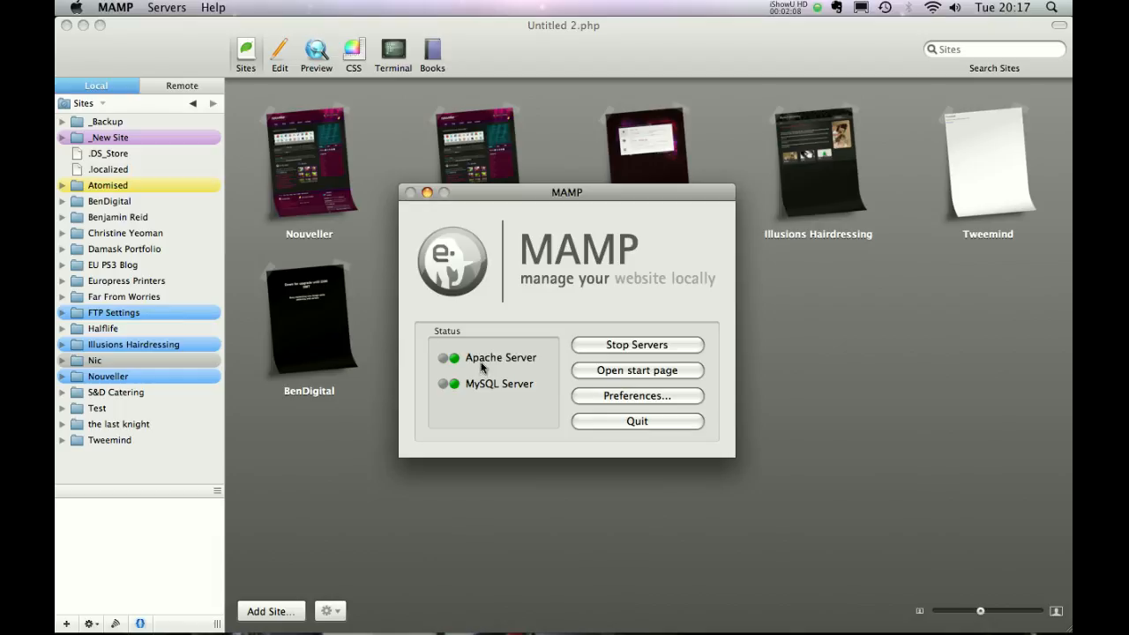
click(427, 194)
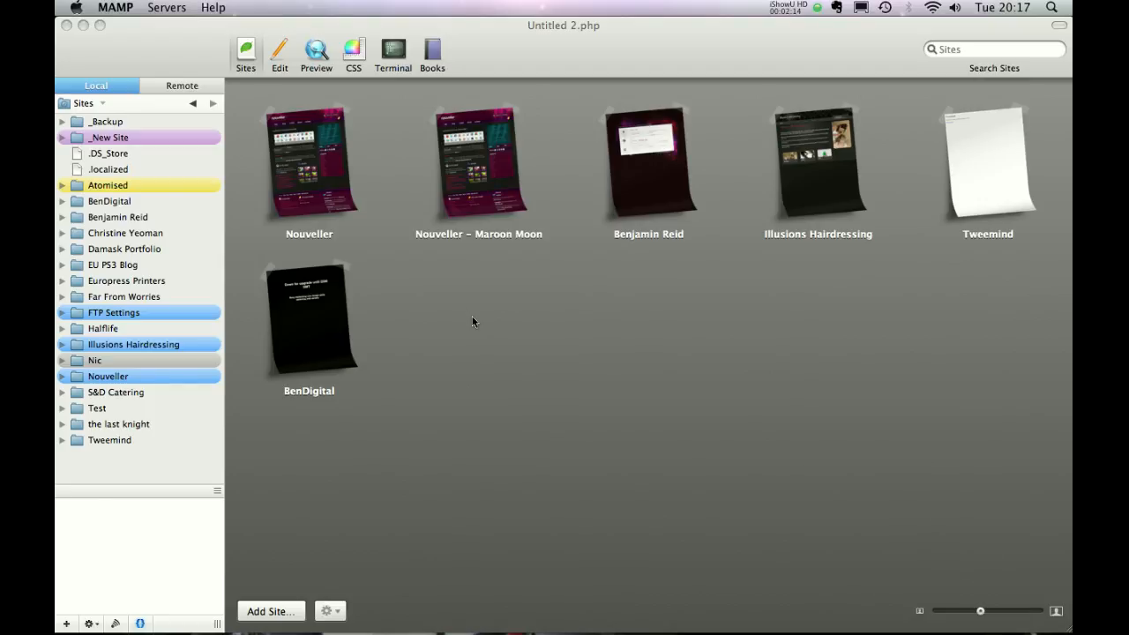
Begin a new Coda site nicknamed Test, then bring up the desktop overview.
click(447, 390)
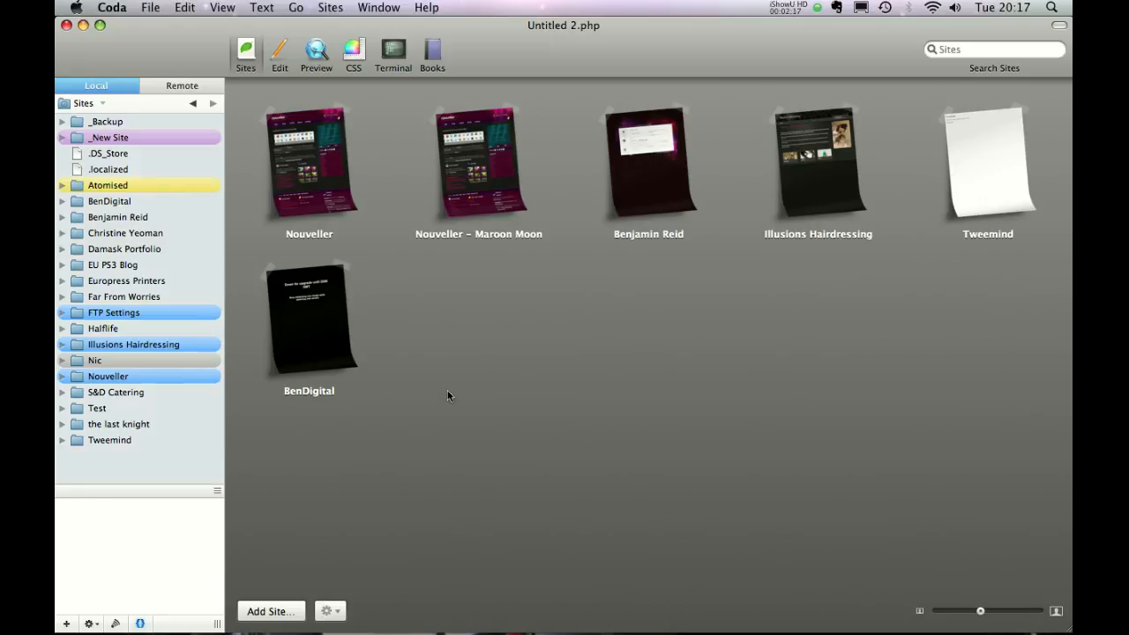
click(275, 611)
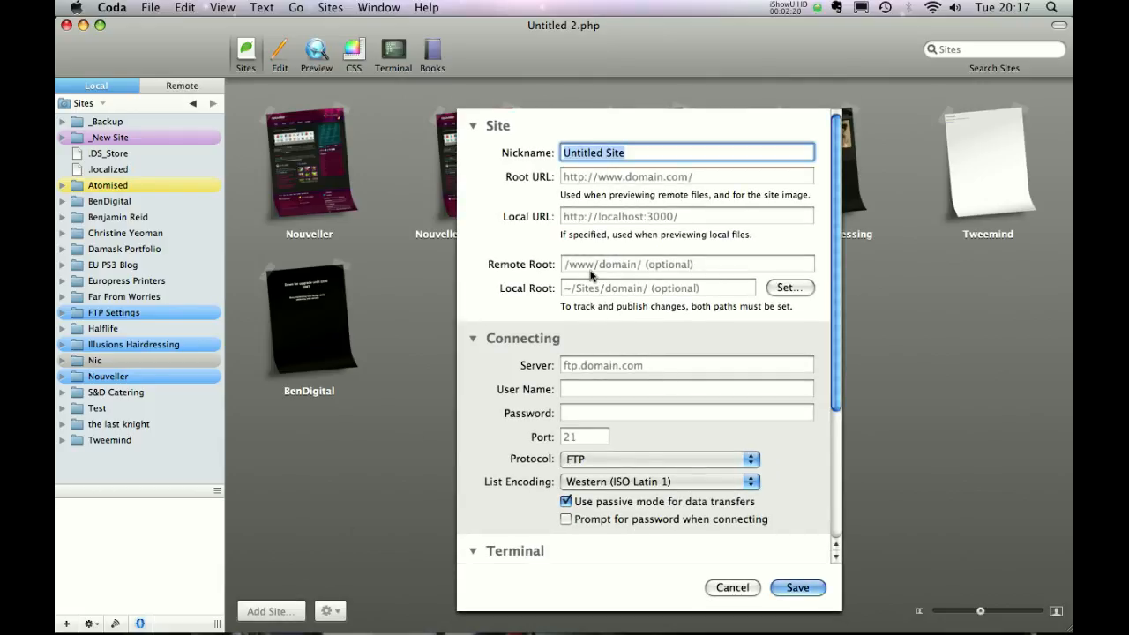
text(Test)
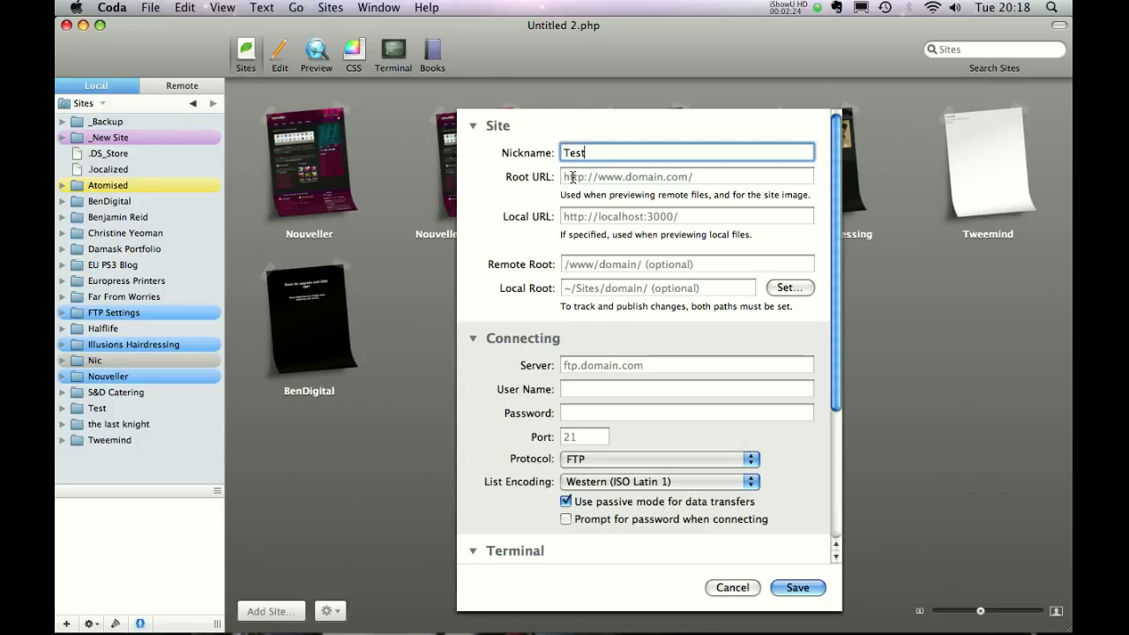
click(578, 215)
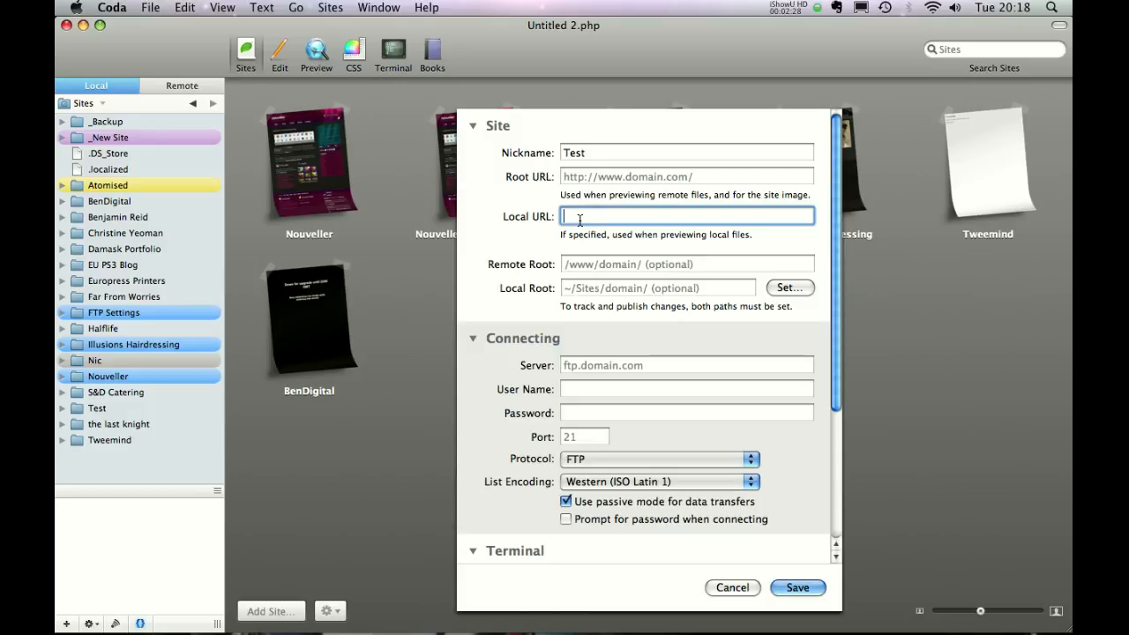
key(F8)
In Safari, go from the MAMP start page to localhost:8888/Test/ instead.
click(463, 230)
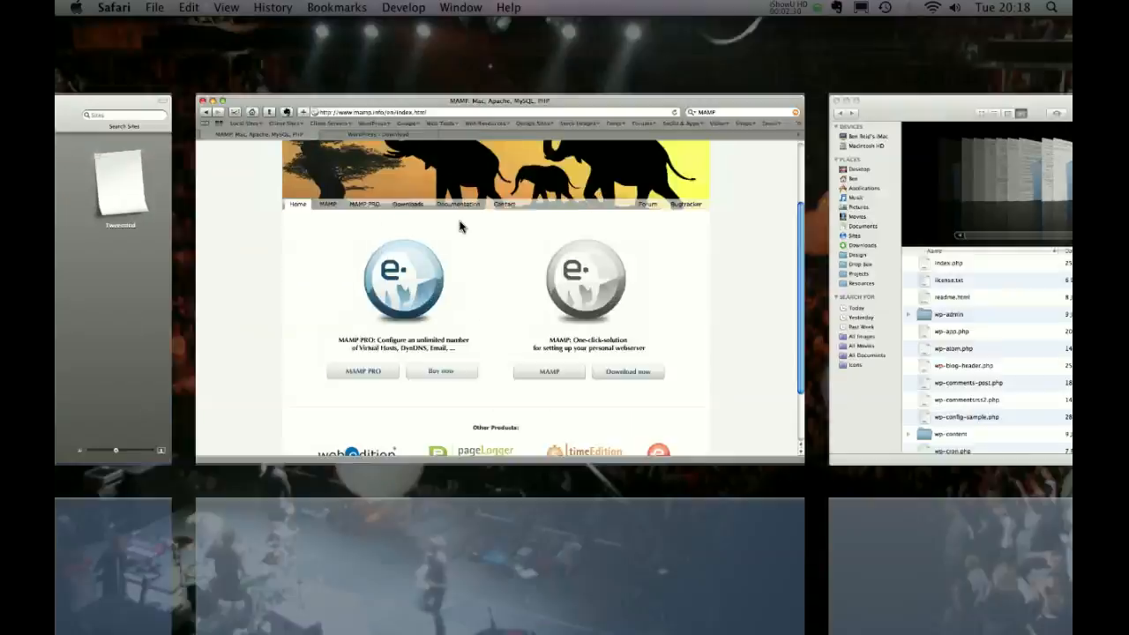
click(136, 63)
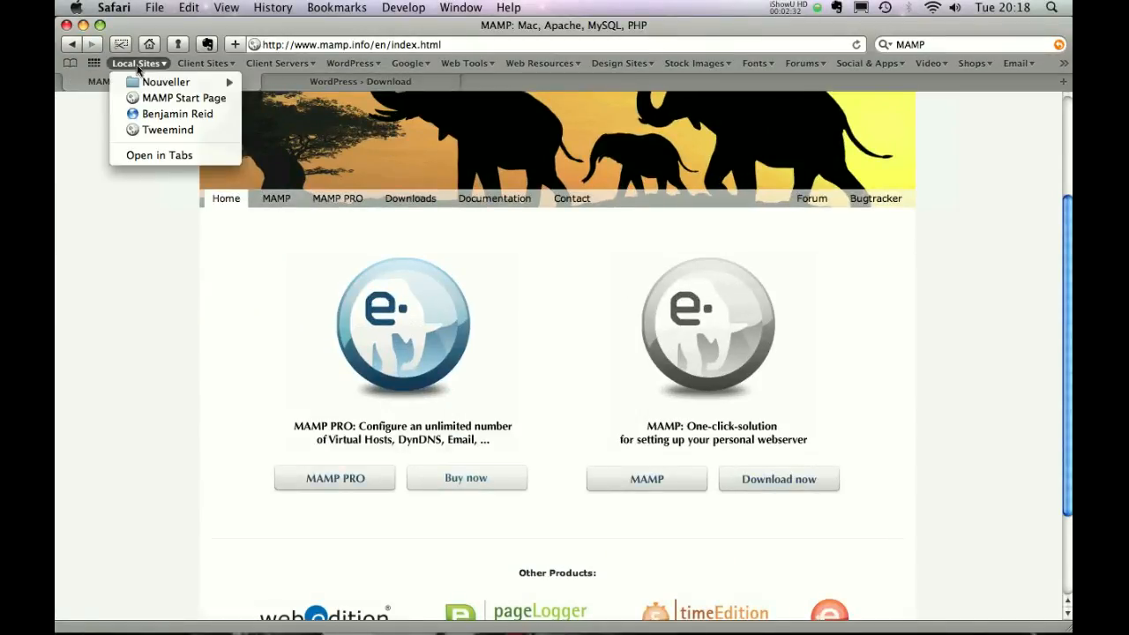
click(143, 98)
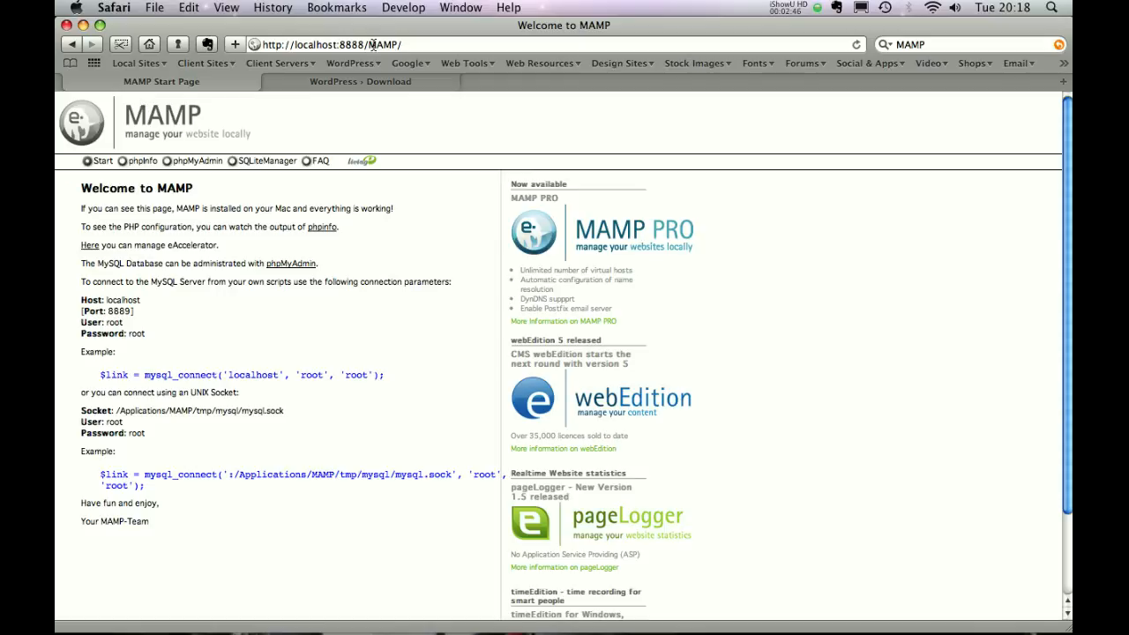
drag(370, 47, 406, 45)
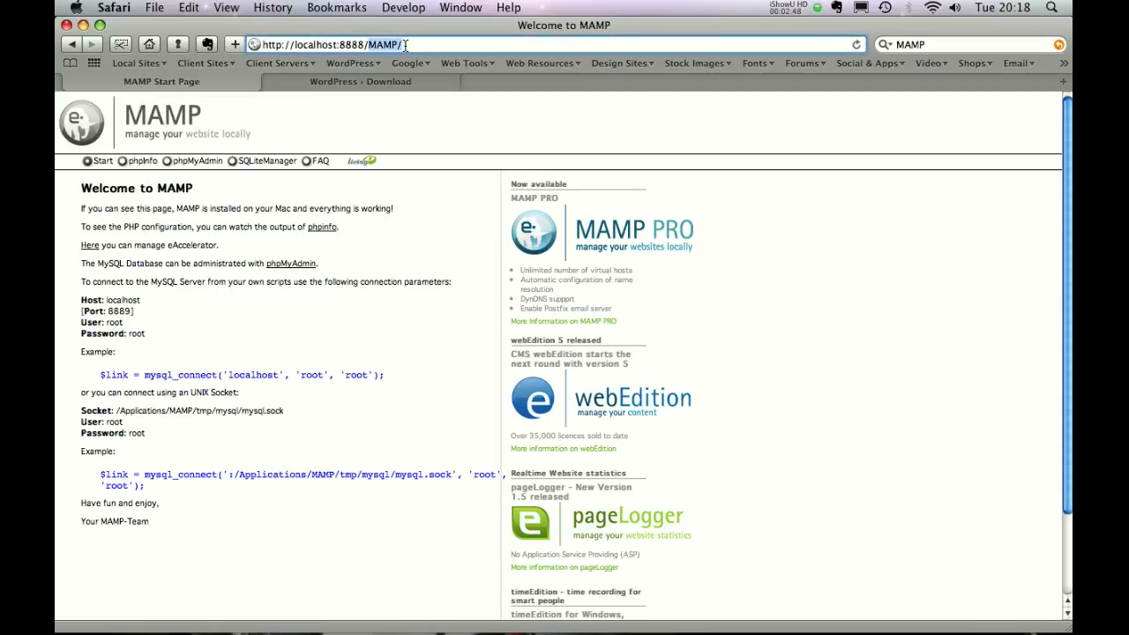
key(BackSpace)
text(Test)
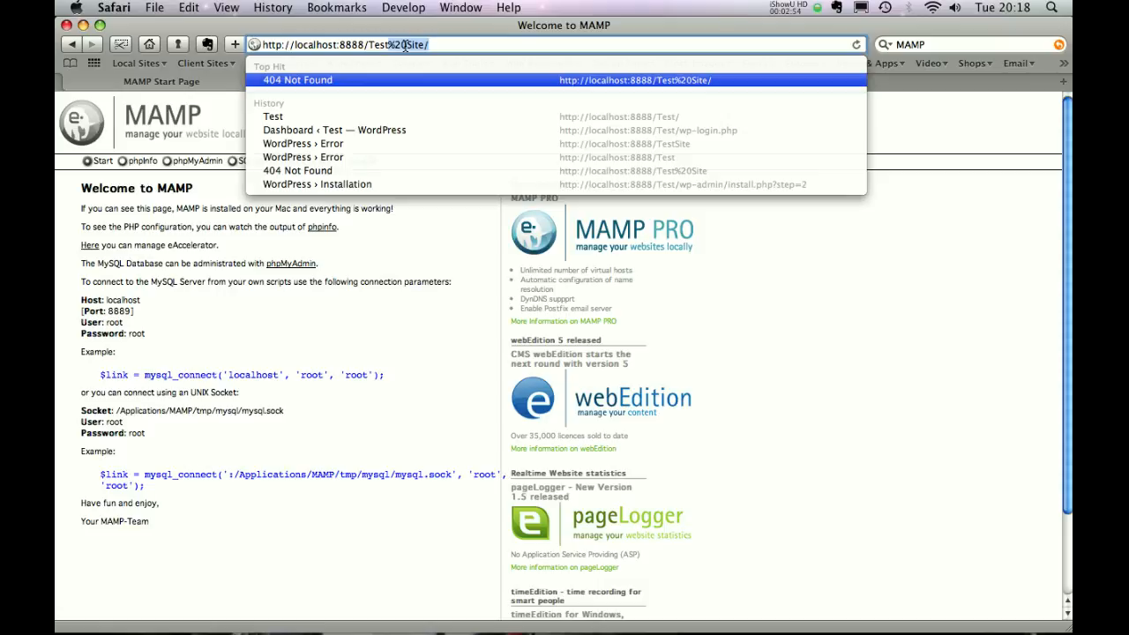
key(BackSpace)
key(Return)
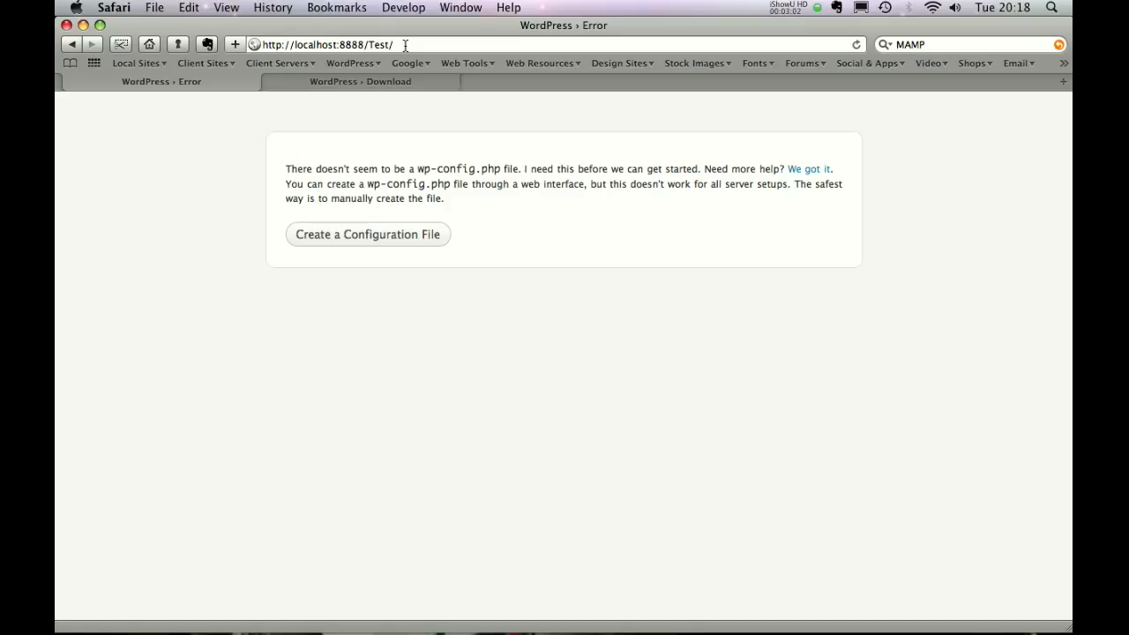
click(405, 45)
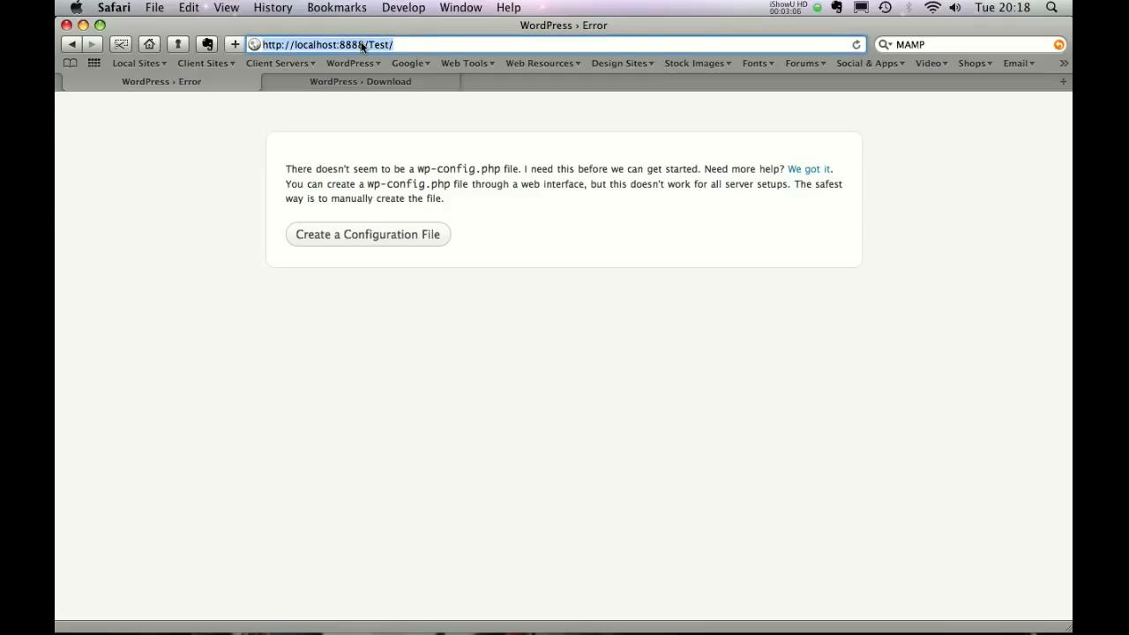
right_click(362, 46)
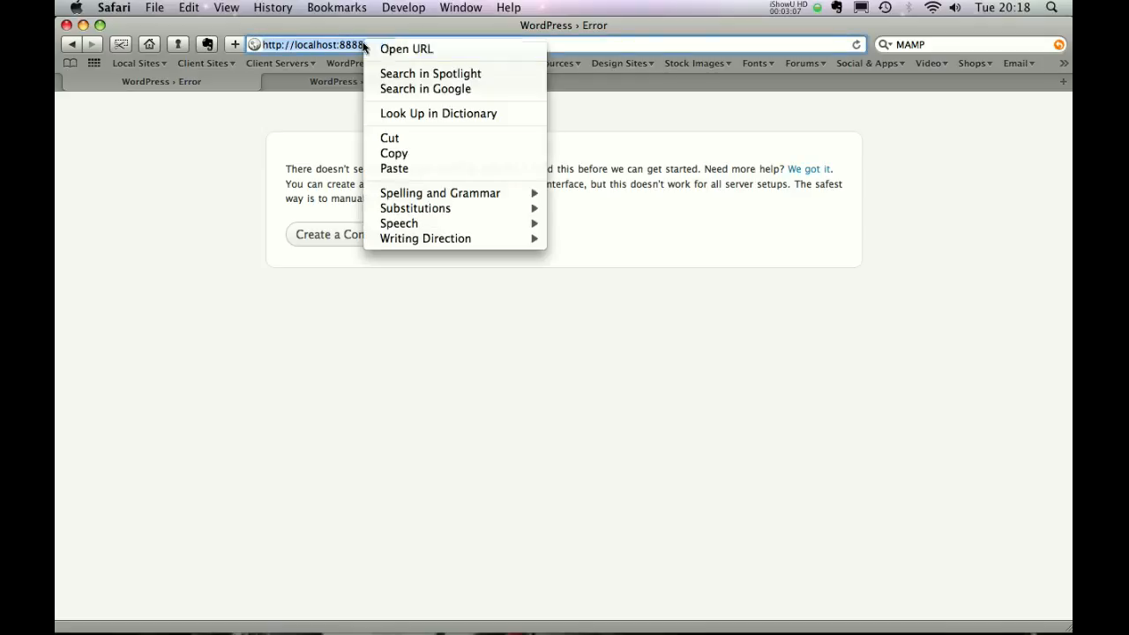
click(377, 152)
key(ctrl+Left)
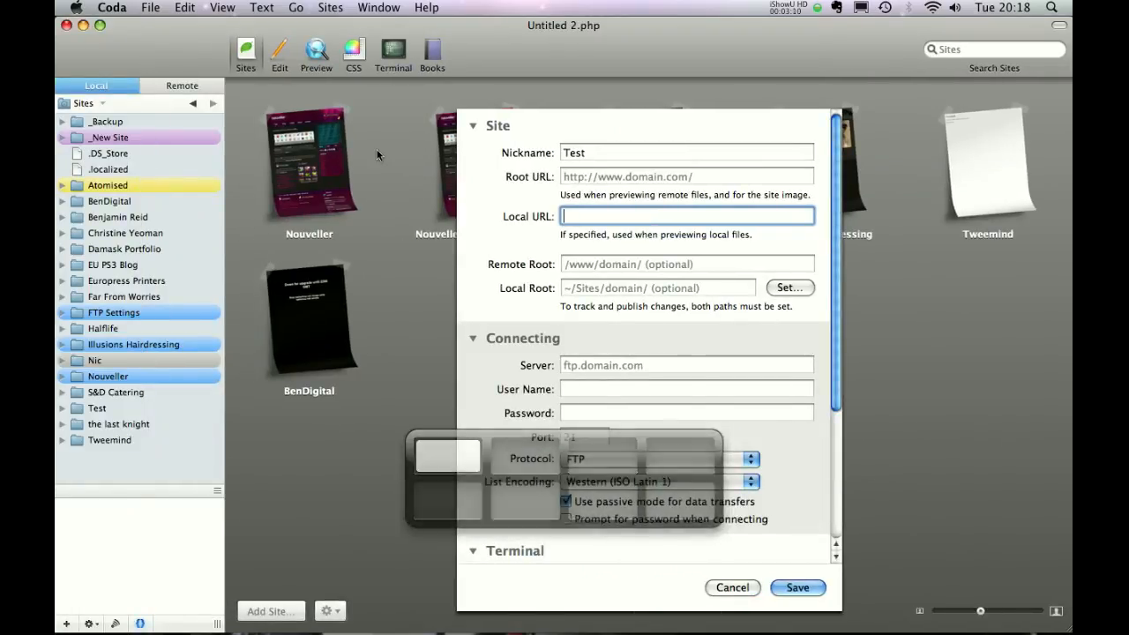
key(super+v)
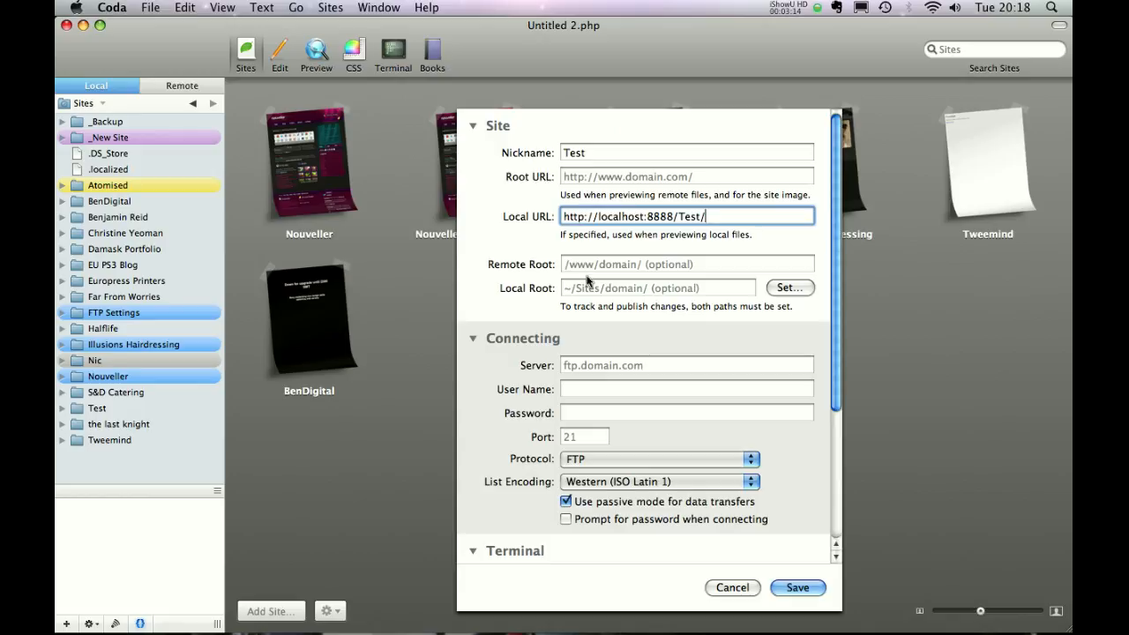
click(789, 288)
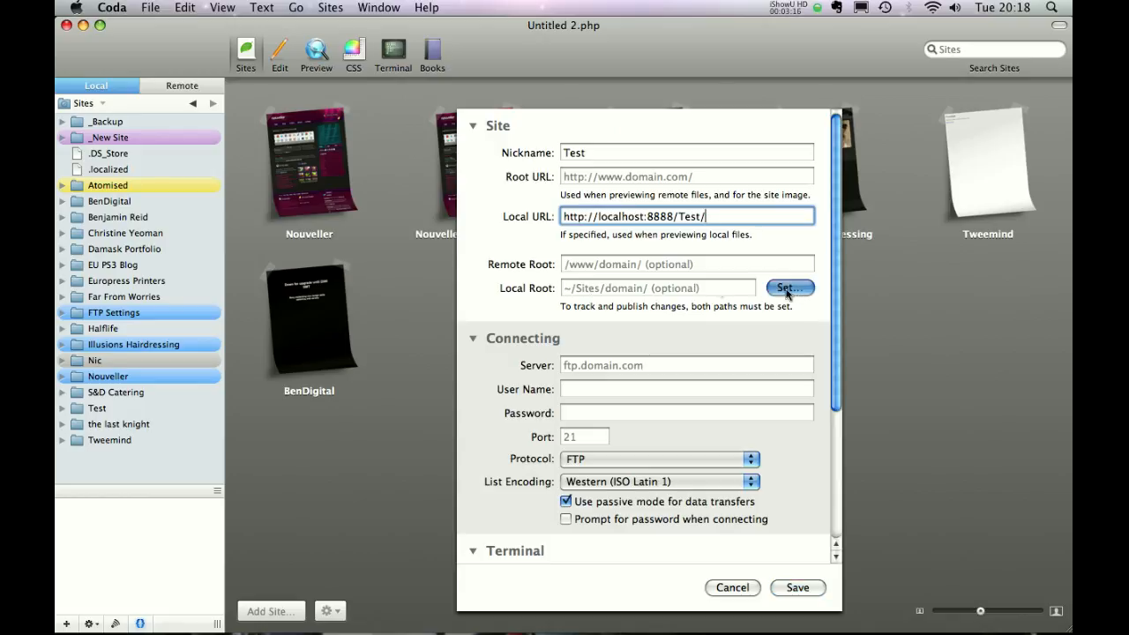
drag(885, 288, 869, 396)
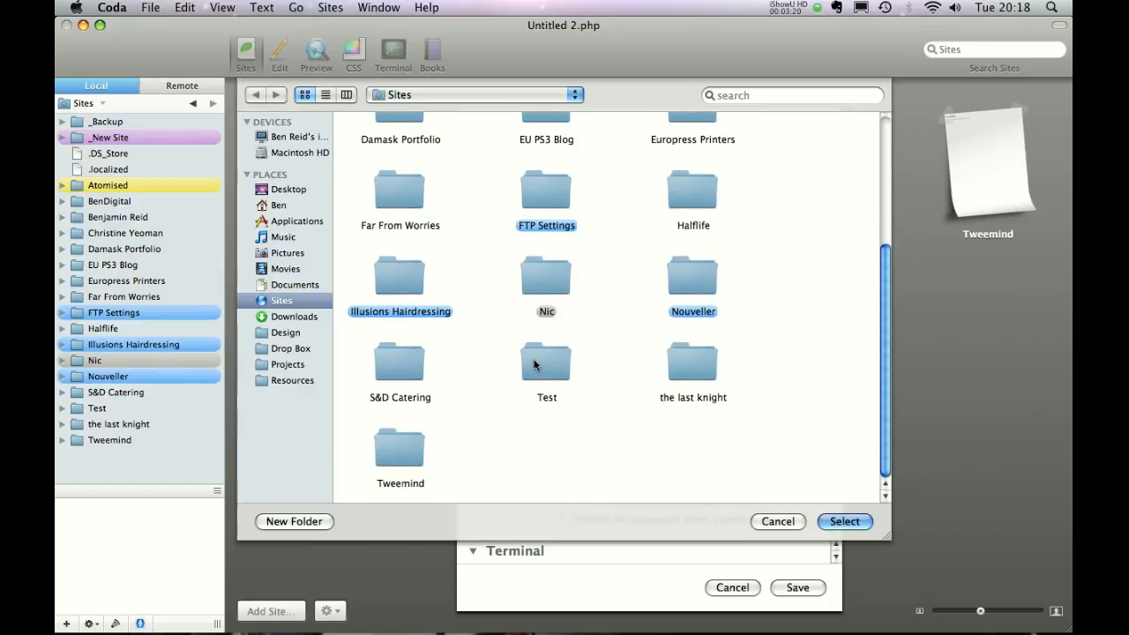
double_click(534, 362)
drag(882, 226, 857, 164)
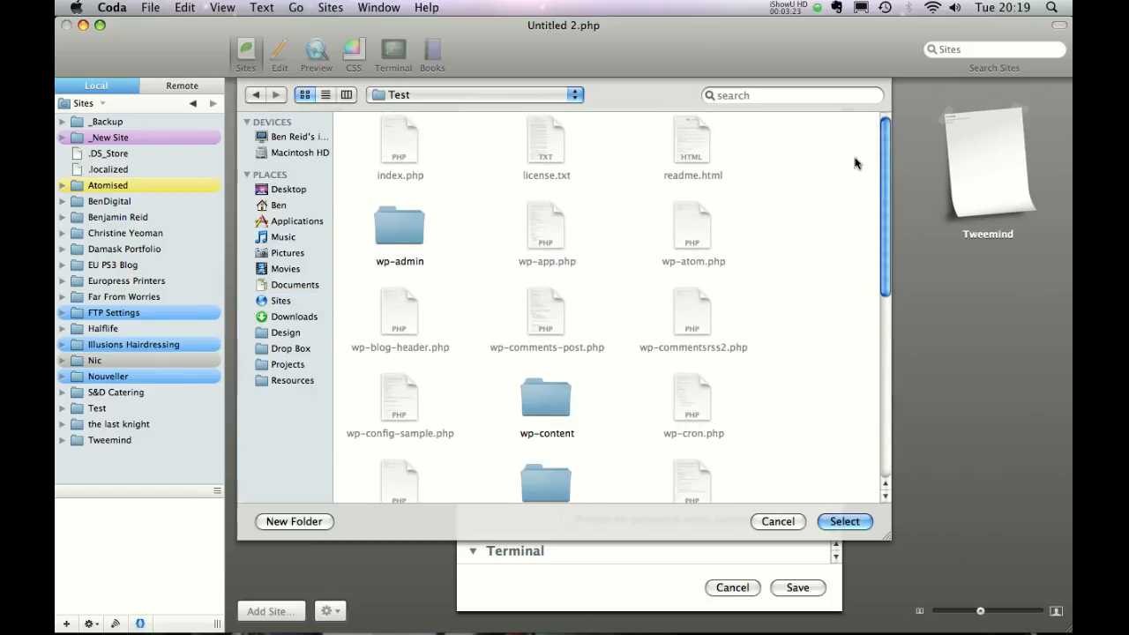
click(824, 519)
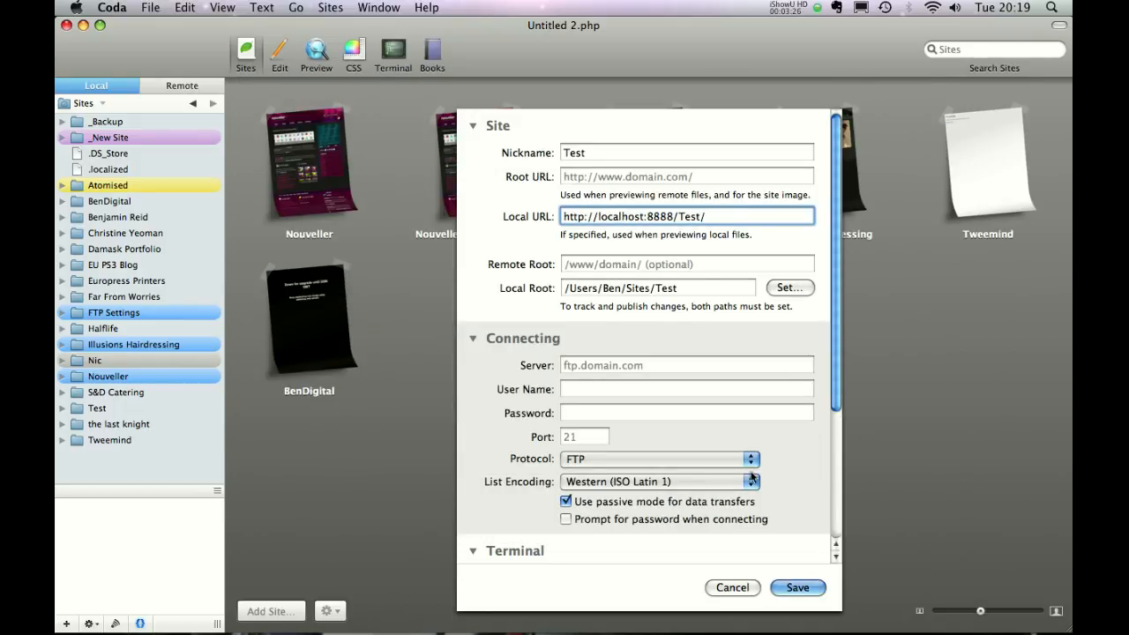
click(796, 588)
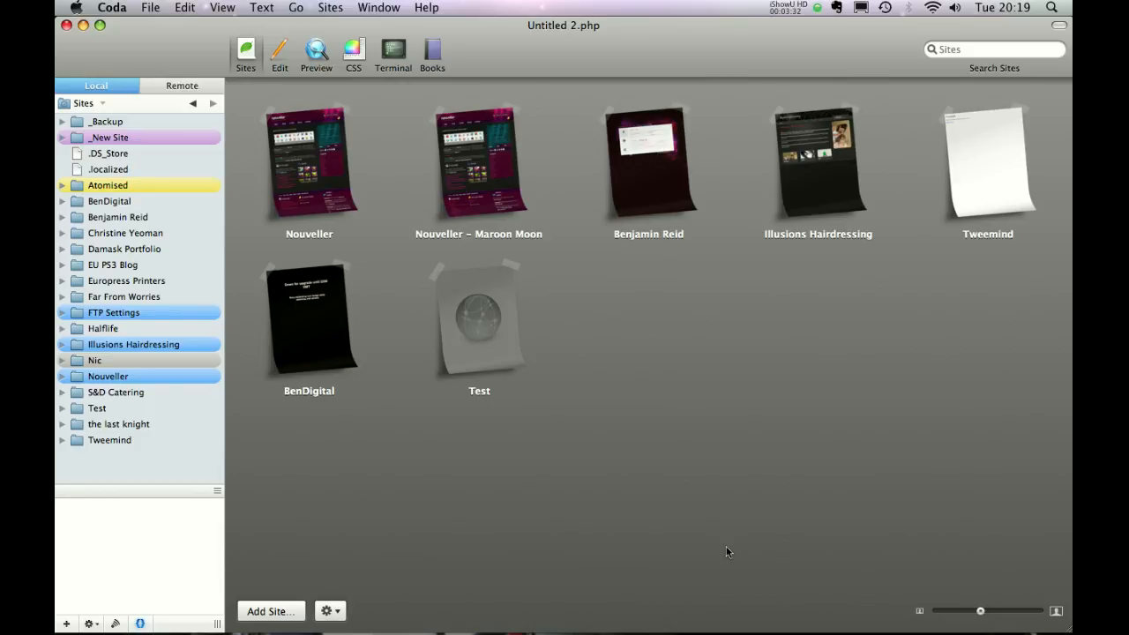
Open the Test site in Coda and place the caret in the blank file.
double_click(482, 336)
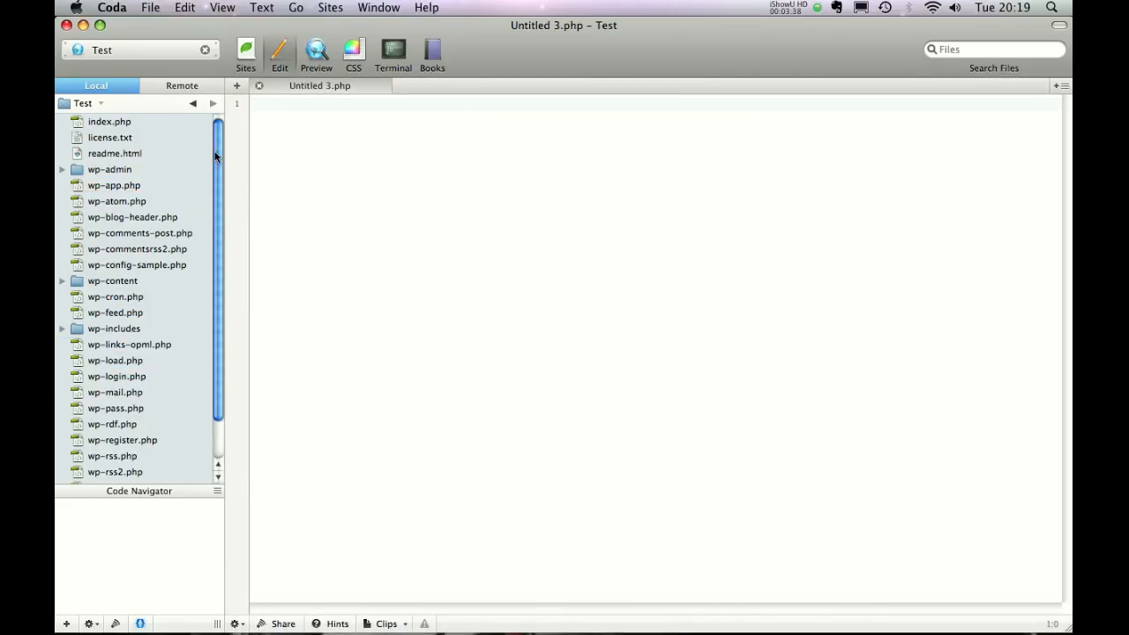
scroll(215, 156, down, 2)
drag(220, 172, 211, 142)
click(382, 193)
Return to Safari and open phpMyAdmin from the MAMP start page.
key(ctrl+Right)
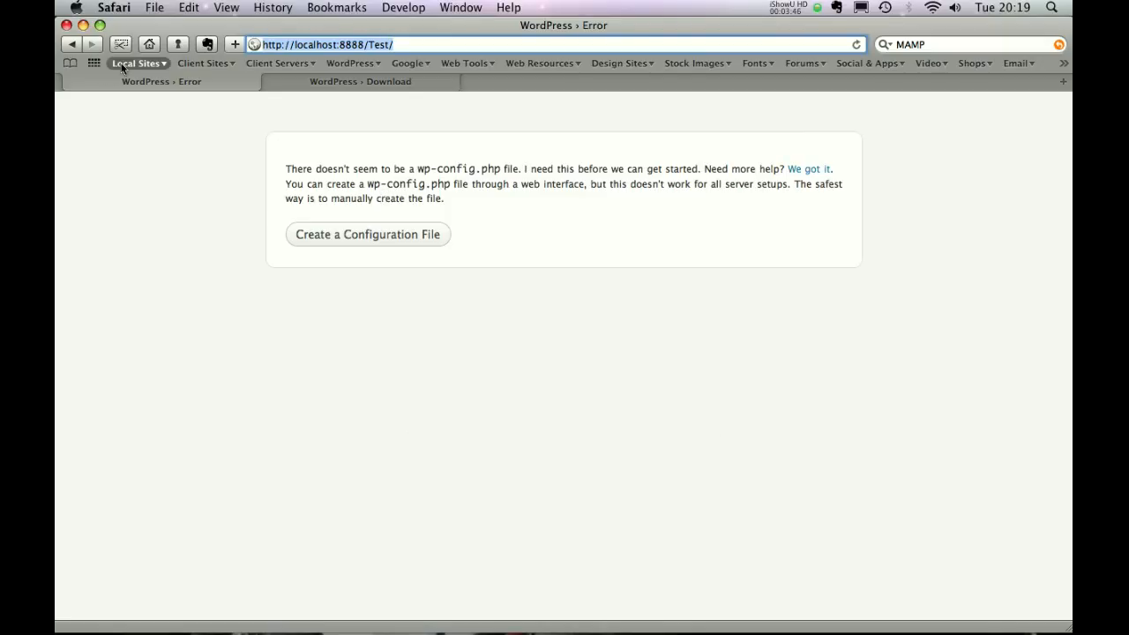
click(121, 63)
click(178, 96)
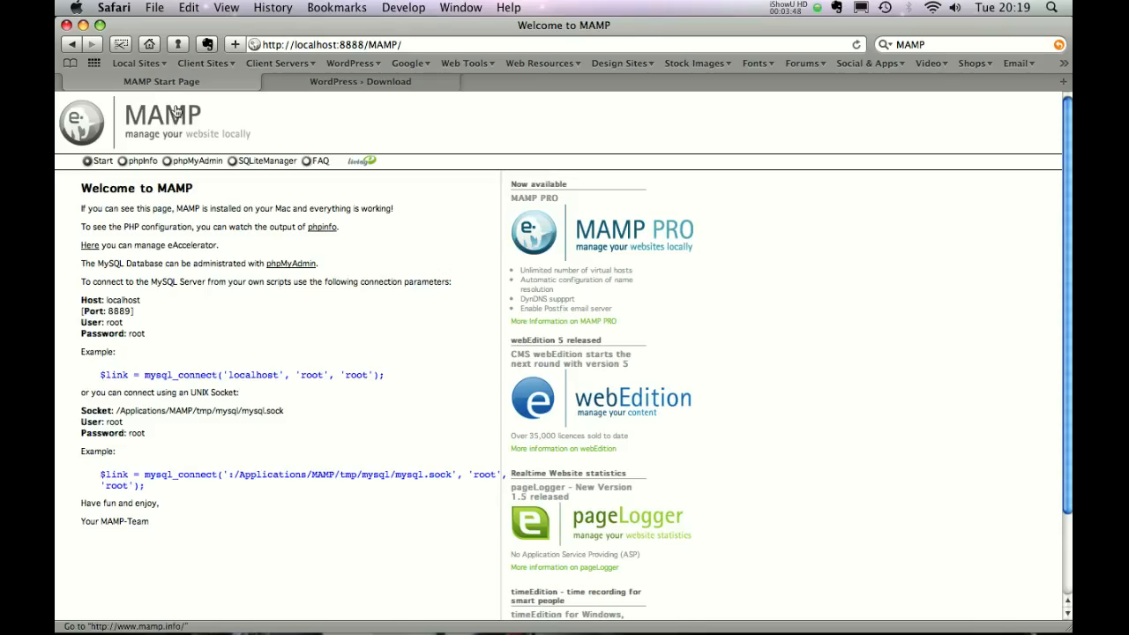
click(191, 164)
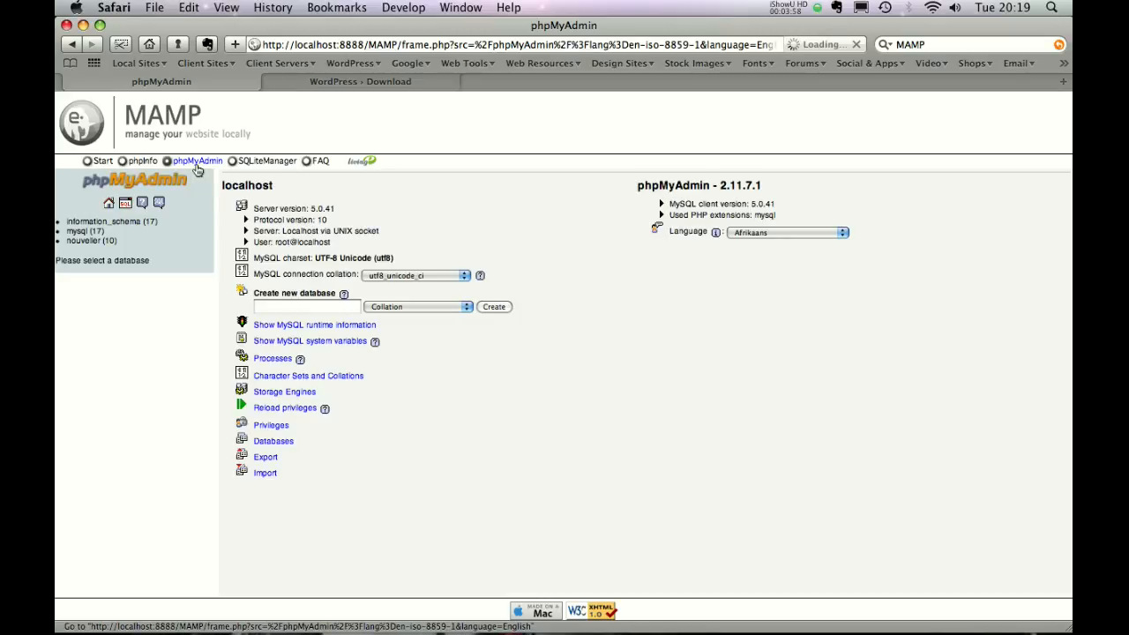
Create a new empty database named wordpress in phpMyAdmin.
click(279, 307)
text(wordpres)
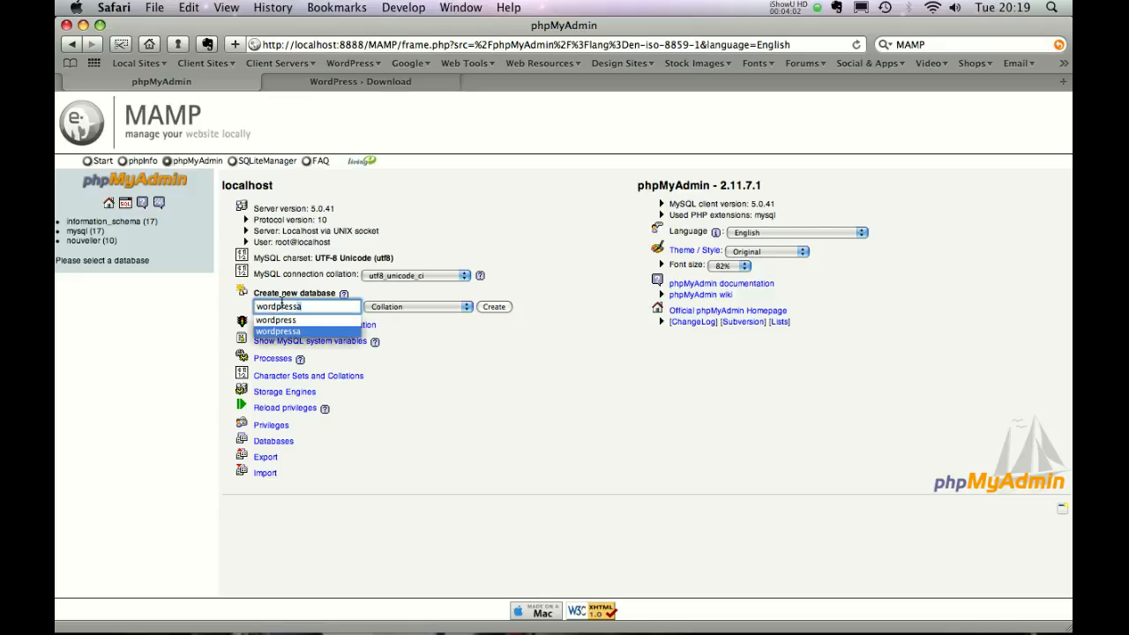
key(BackSpace)
click(493, 308)
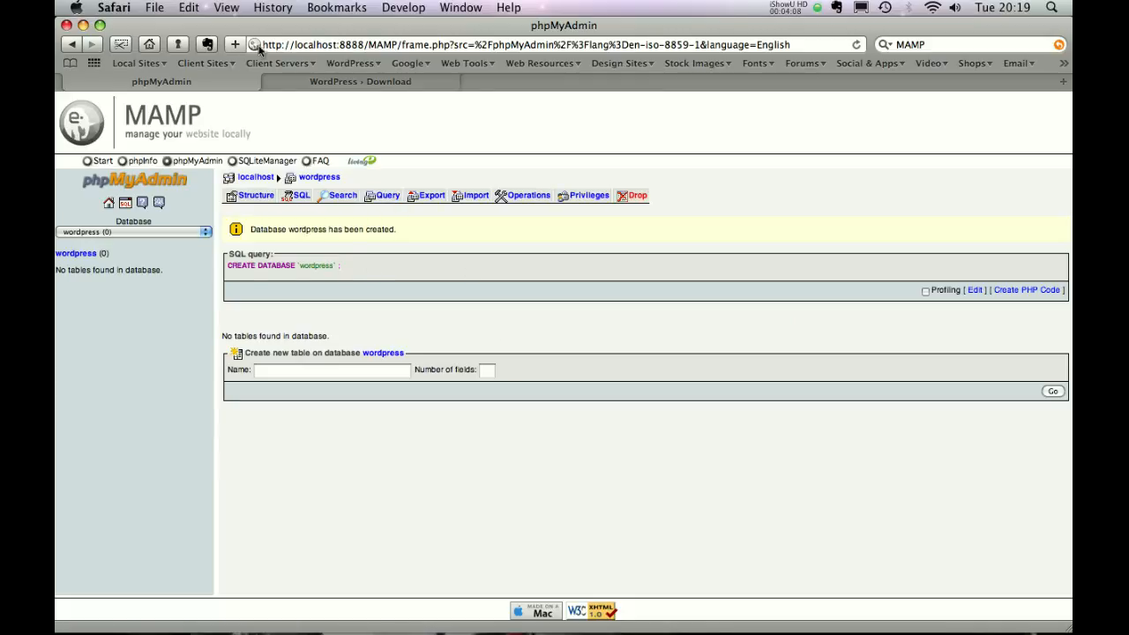
Load localhost:8888/Test again via the MAMP start page address.
click(146, 65)
click(181, 98)
drag(367, 48, 470, 46)
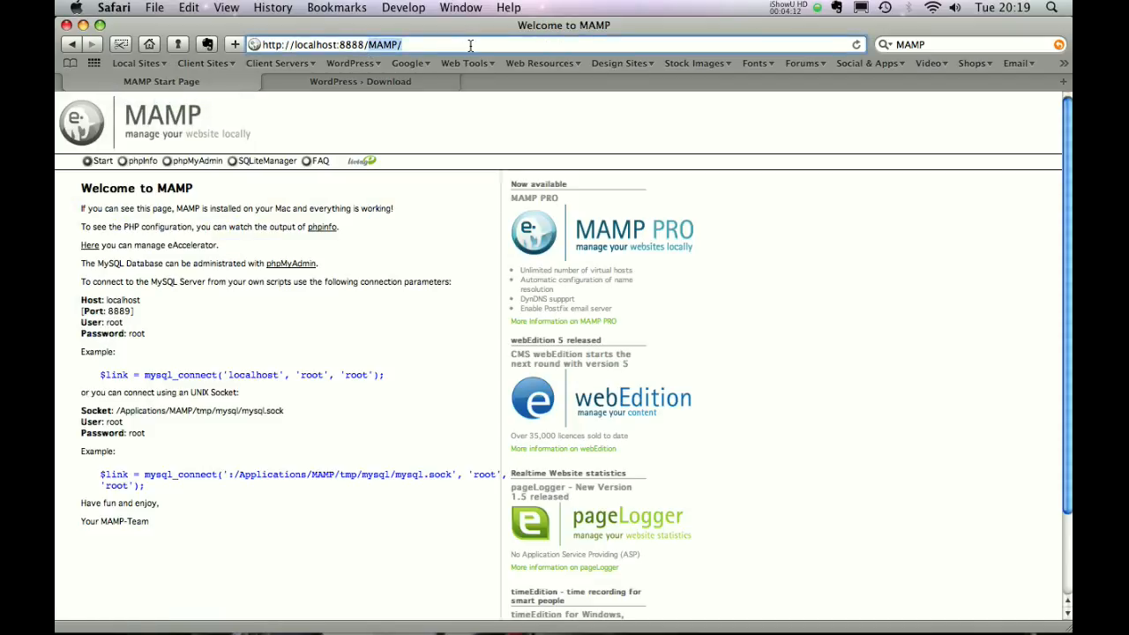
text(Test)
key(BackSpace)
key(Return)
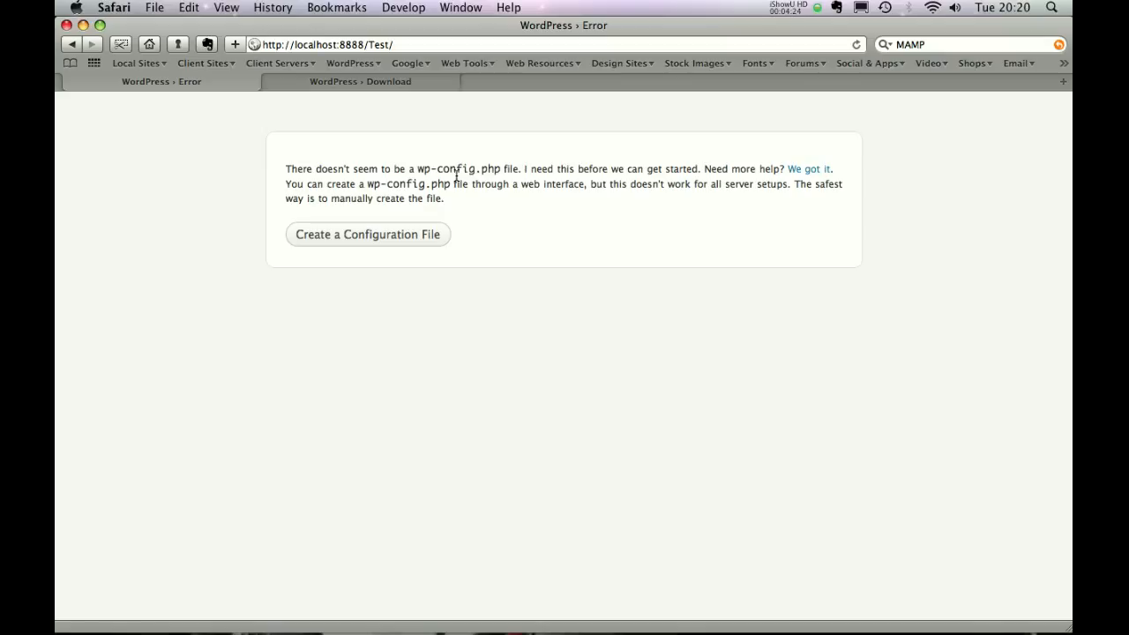
Rename wp-config-sample.php to wp-config.php and open it in the editor.
key(ctrl+Left)
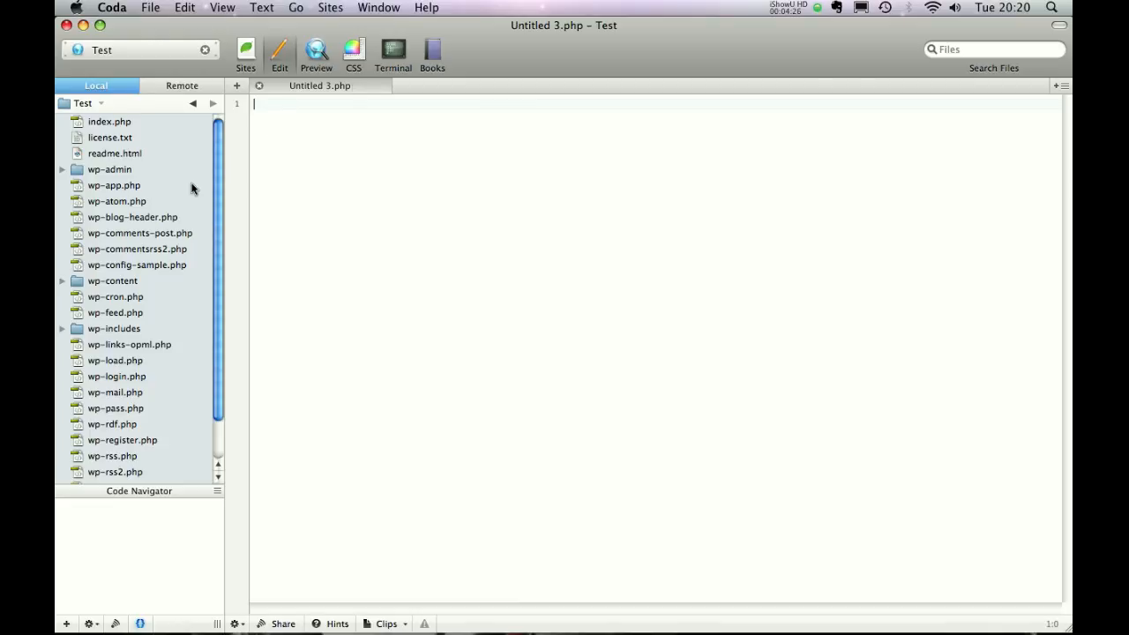
click(139, 268)
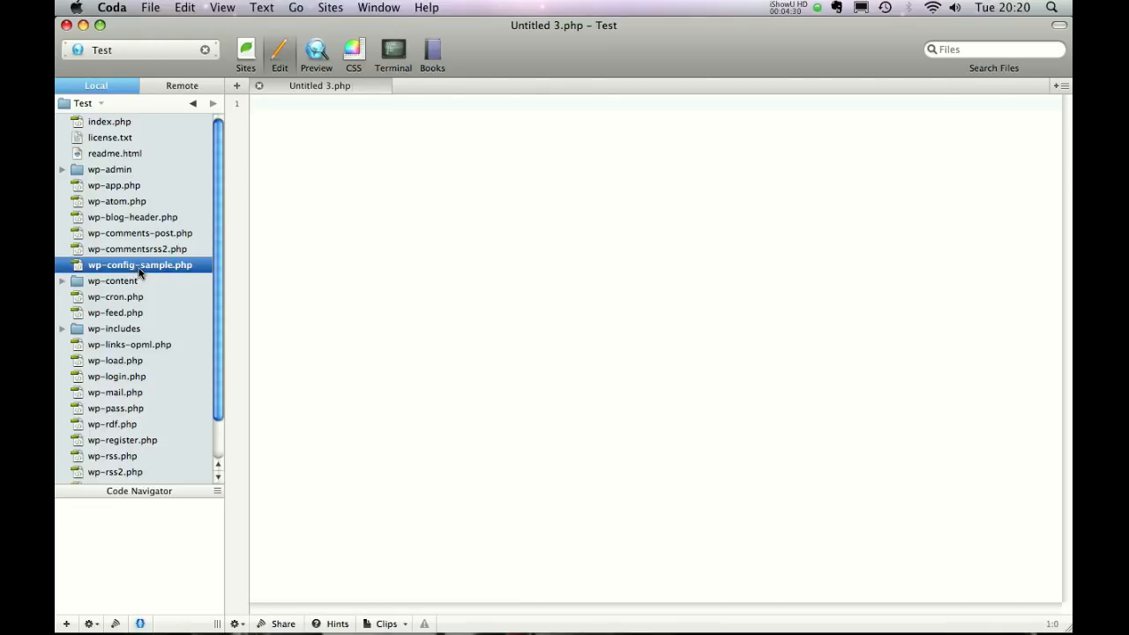
click(138, 268)
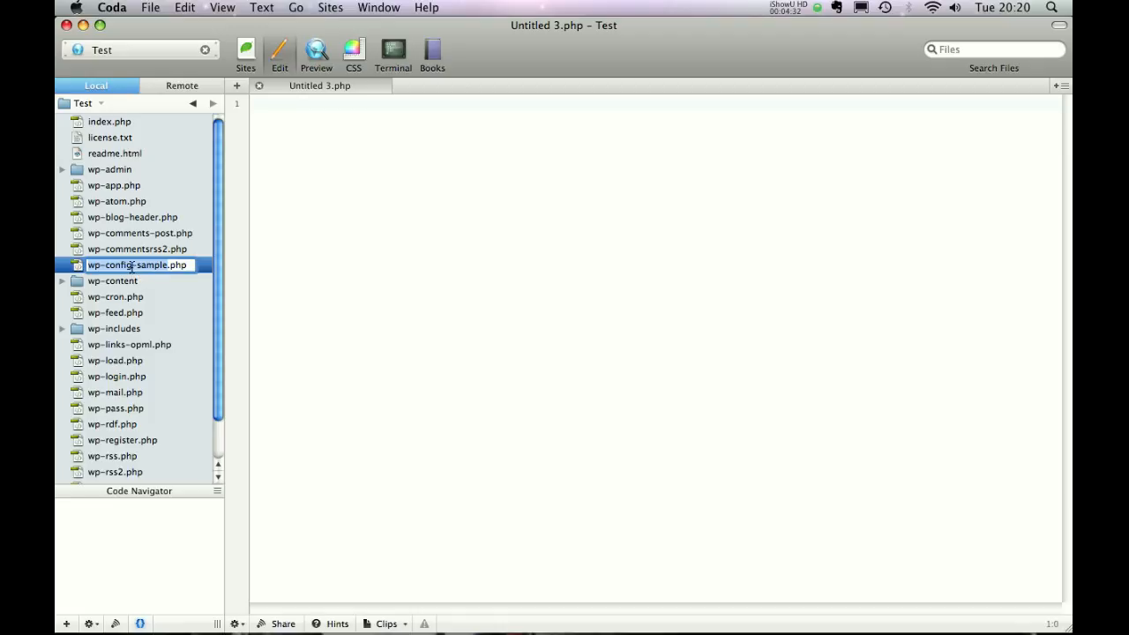
click(132, 265)
drag(132, 265, 163, 266)
key(BackSpace)
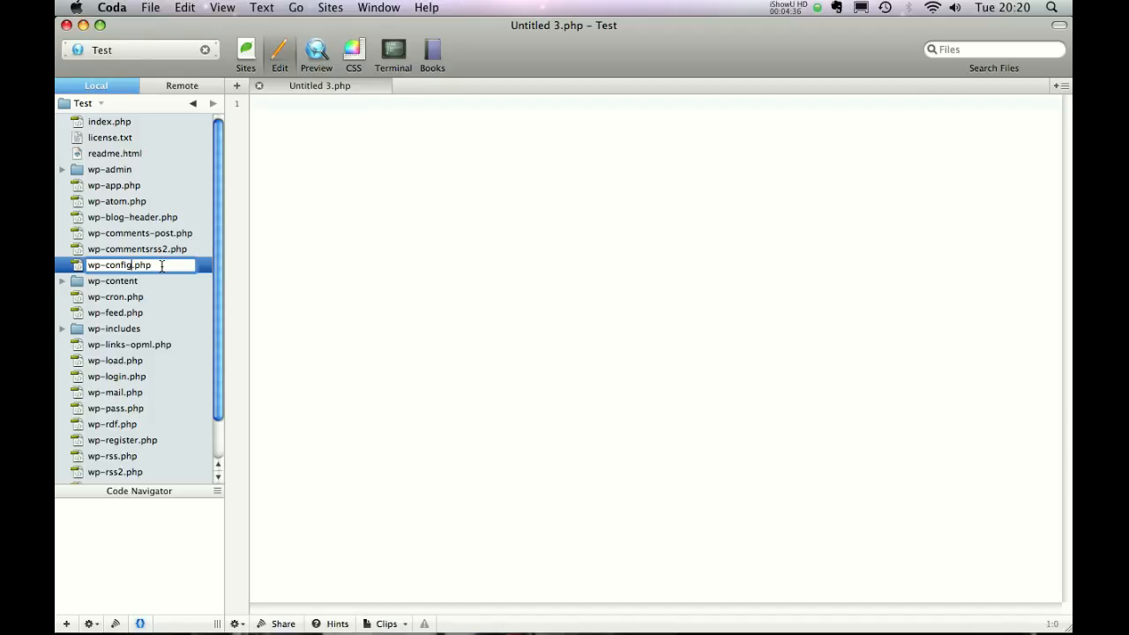
key(Return)
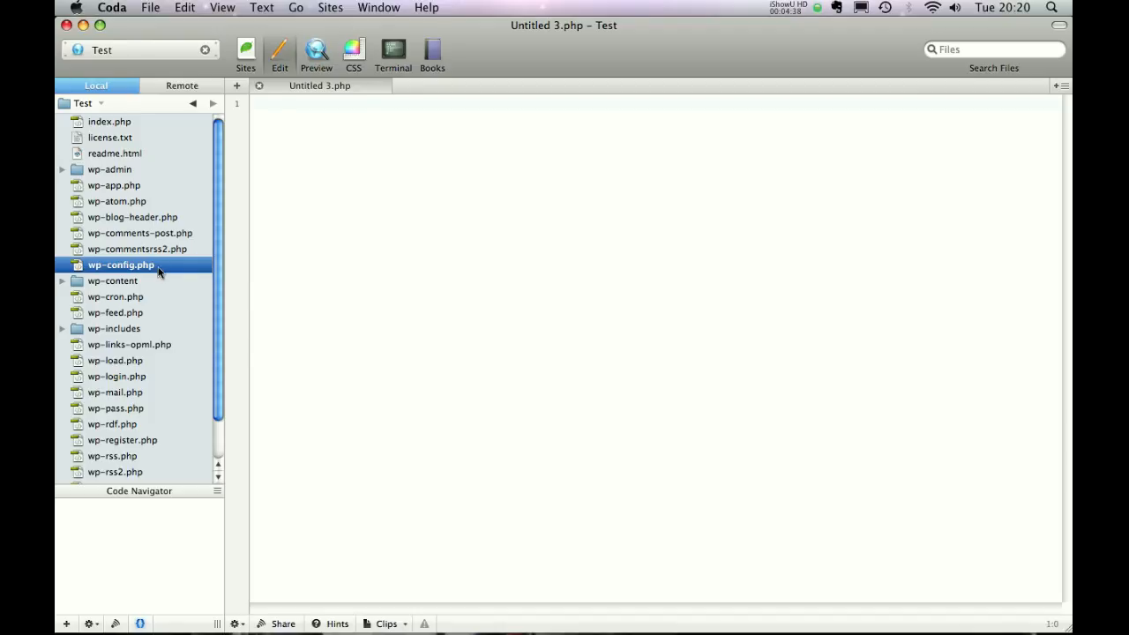
double_click(159, 266)
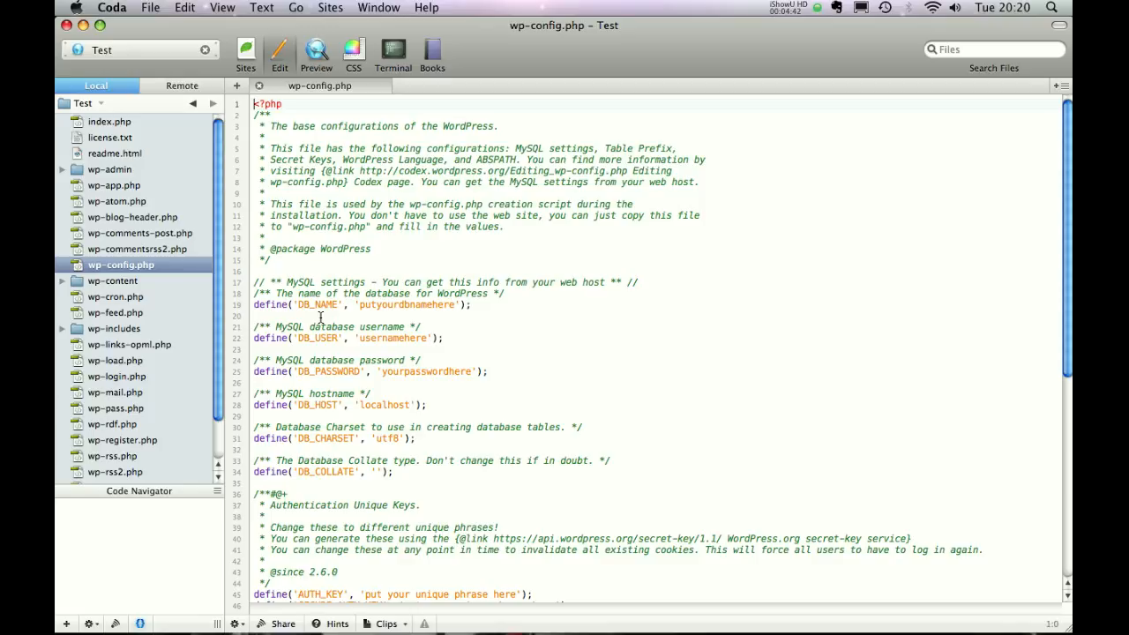
Set database name to wordpress and fill in the MAMP database username and password.
double_click(444, 306)
text(wordpress)
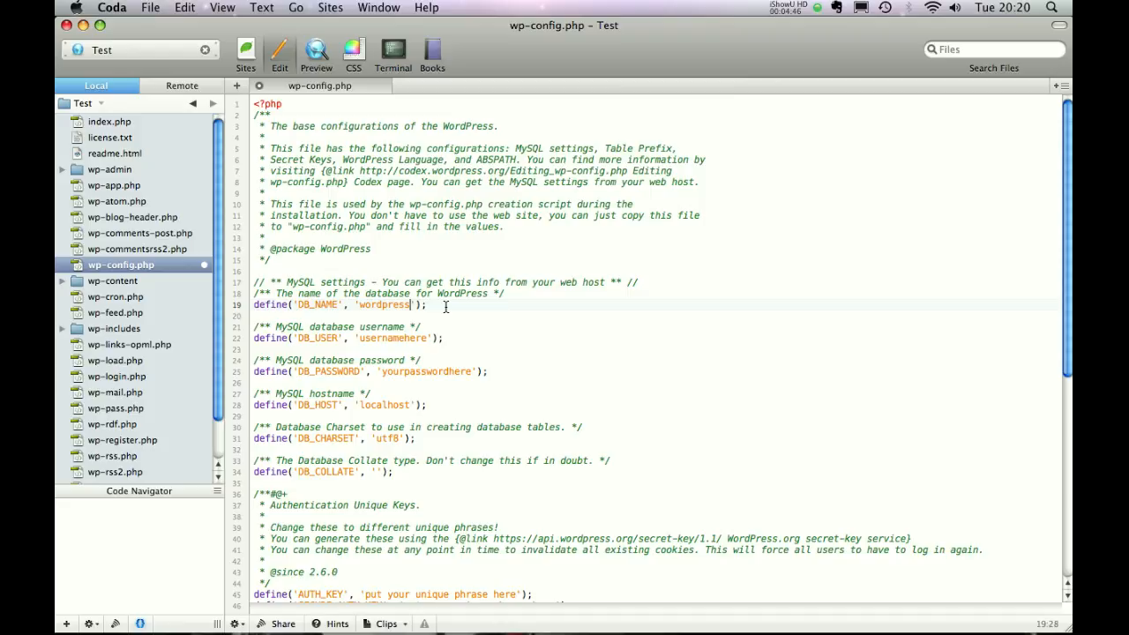
double_click(377, 338)
text(roo)
double_click(420, 372)
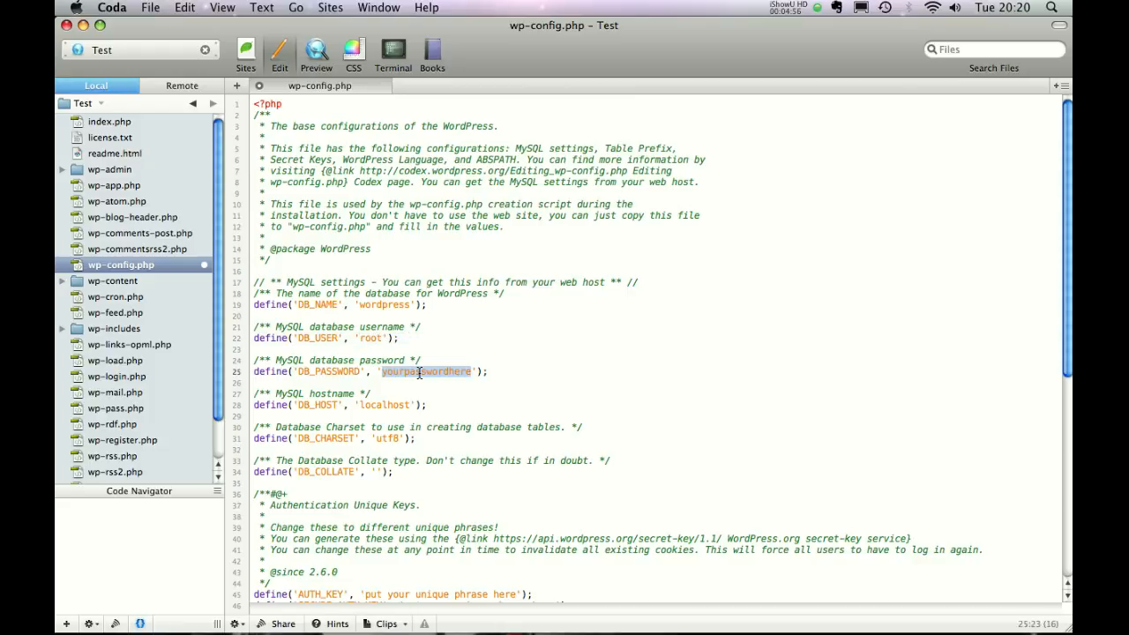
text(r)
text(oot)
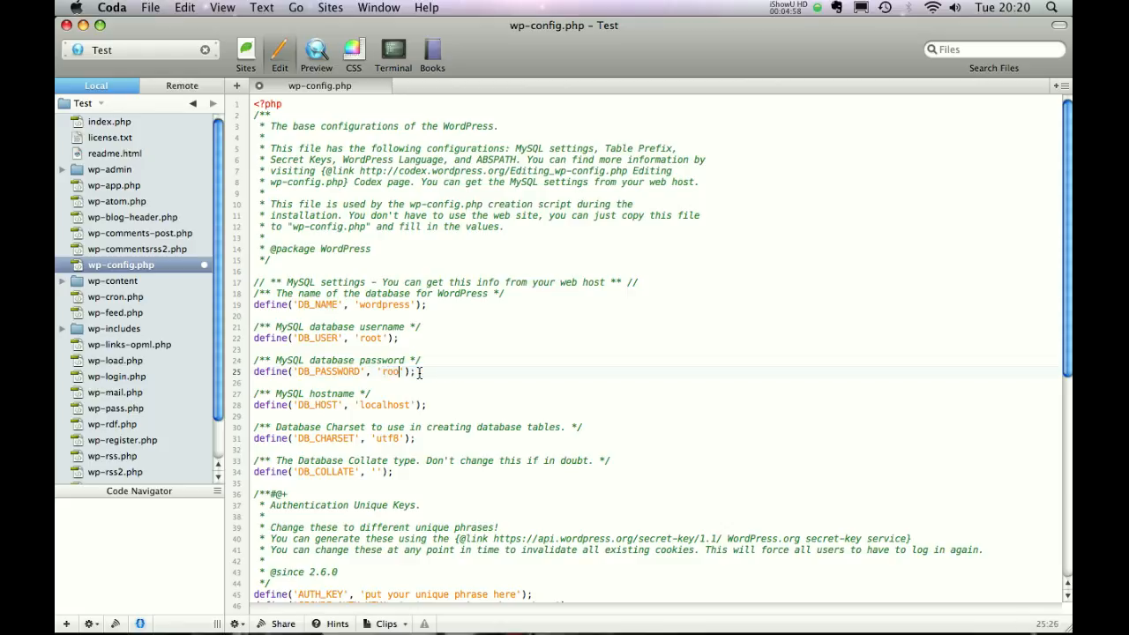
Change the database host to localhost:8889 and close wp-config.php.
click(410, 406)
text(:)
key(F8)
click(411, 236)
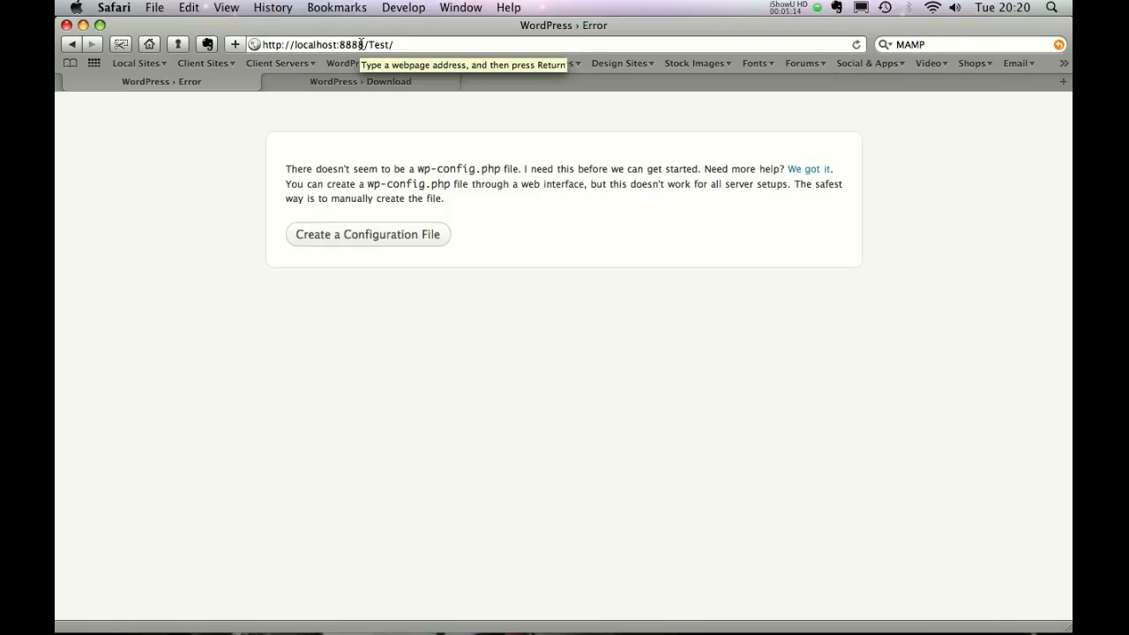
key(ctrl+Left)
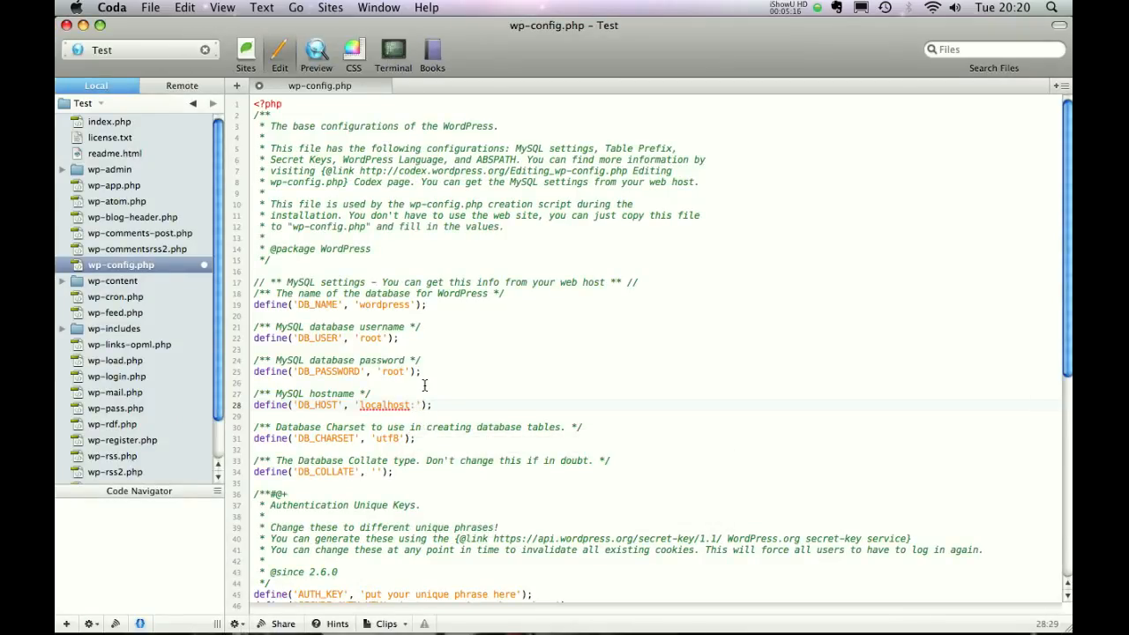
text(8889)
click(258, 86)
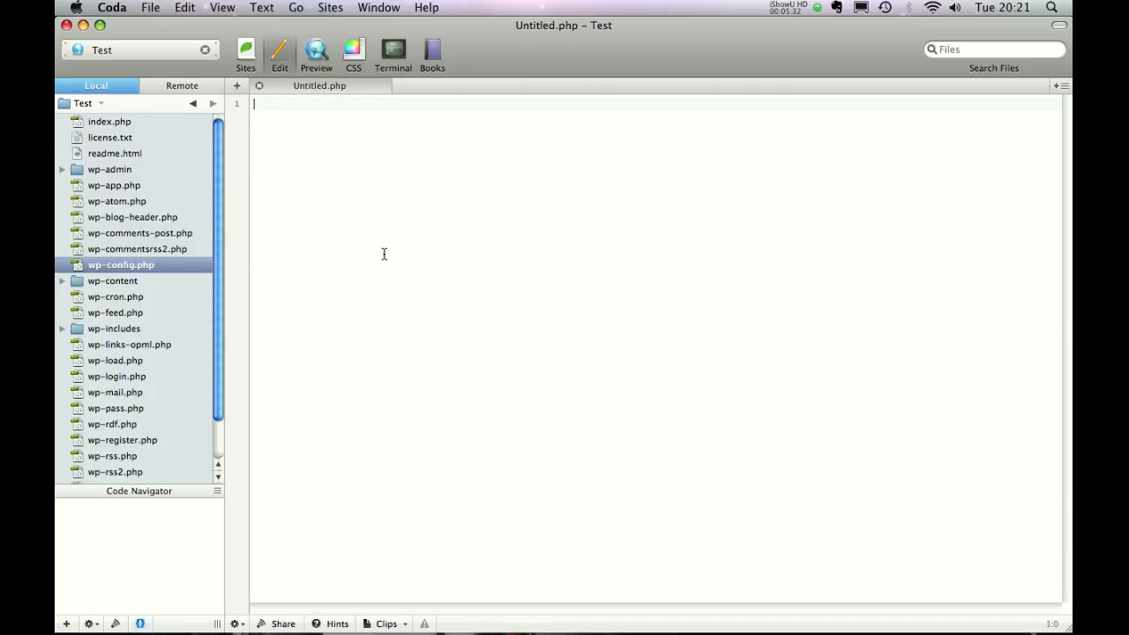
key(ctrl+Right)
Reload localhost:8888/Test/ and install WordPress with blog title Test and an admin e-mail address.
click(392, 44)
key(Return)
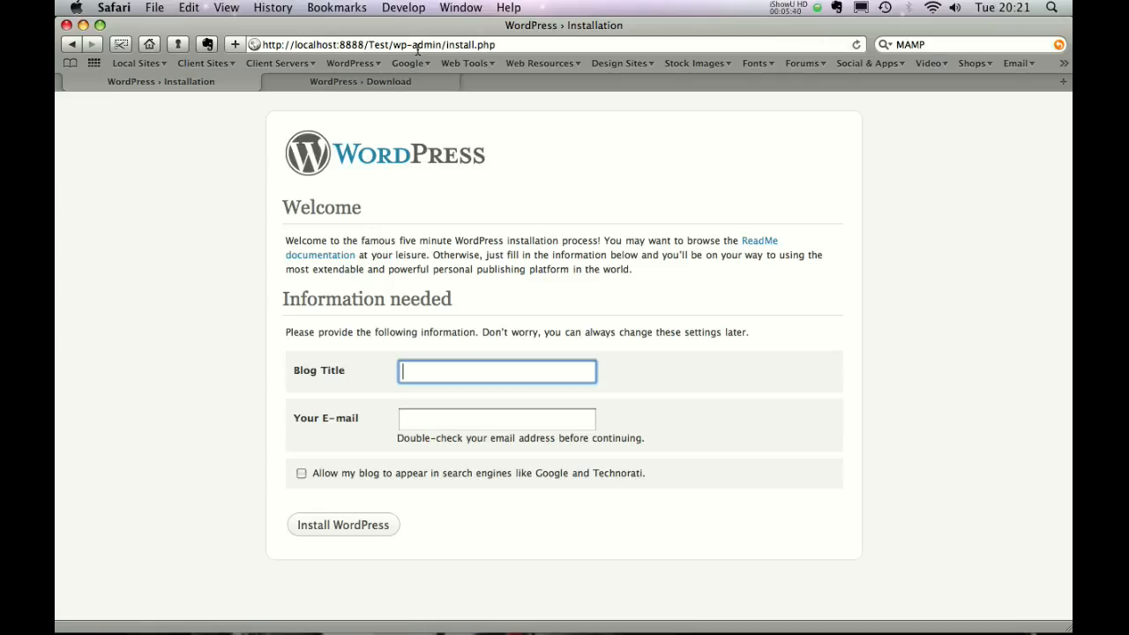
text(Test)
key(Tab)
text(ben)
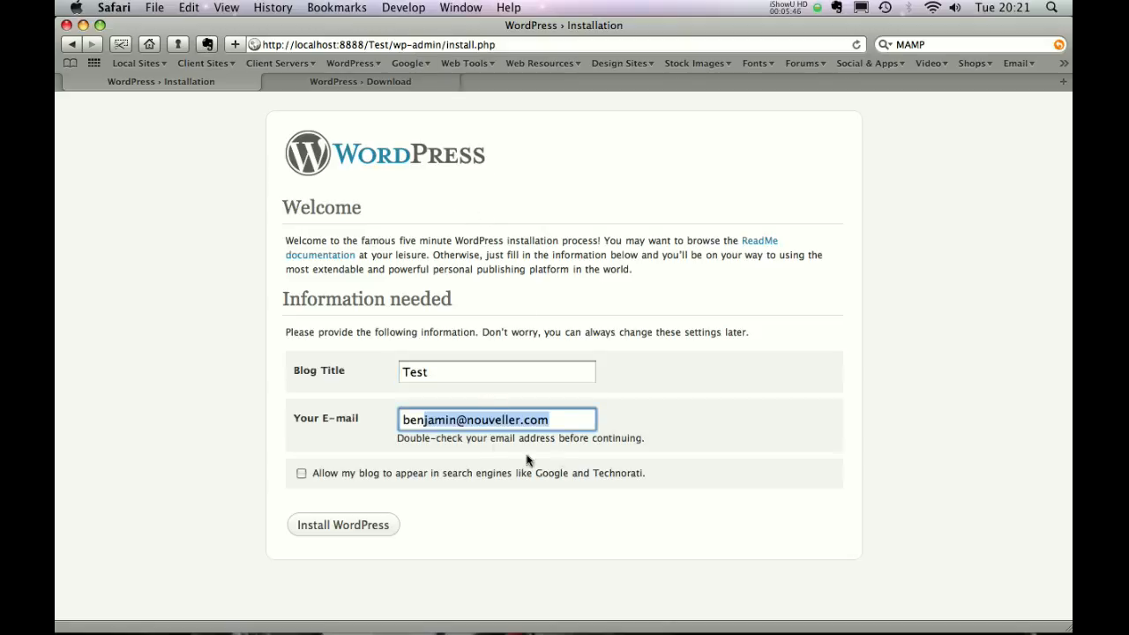
click(569, 421)
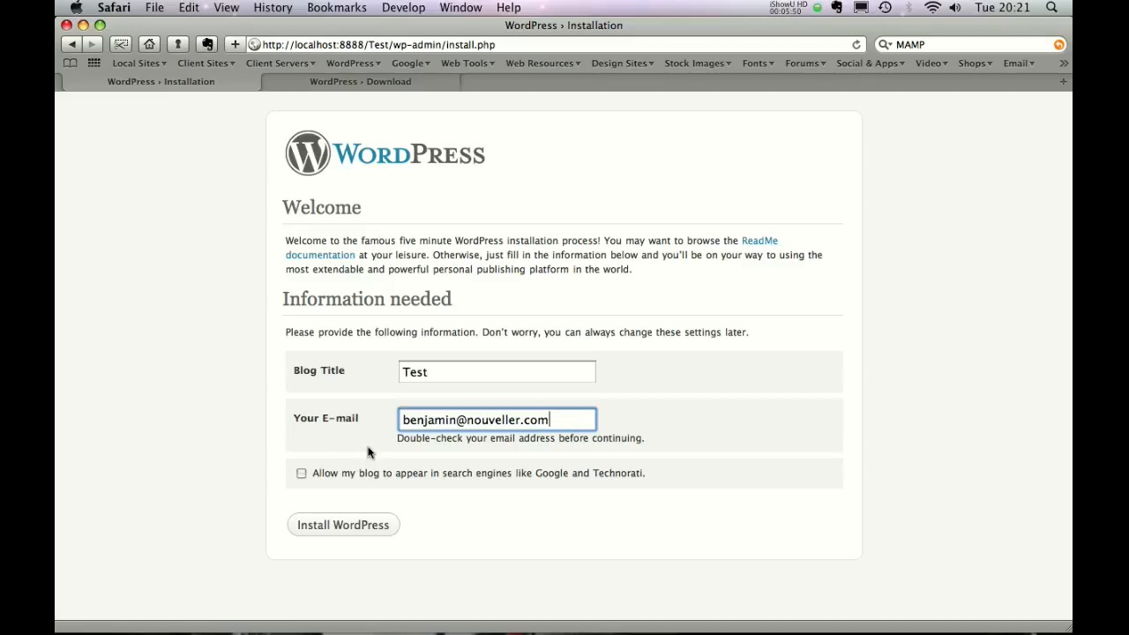
click(330, 527)
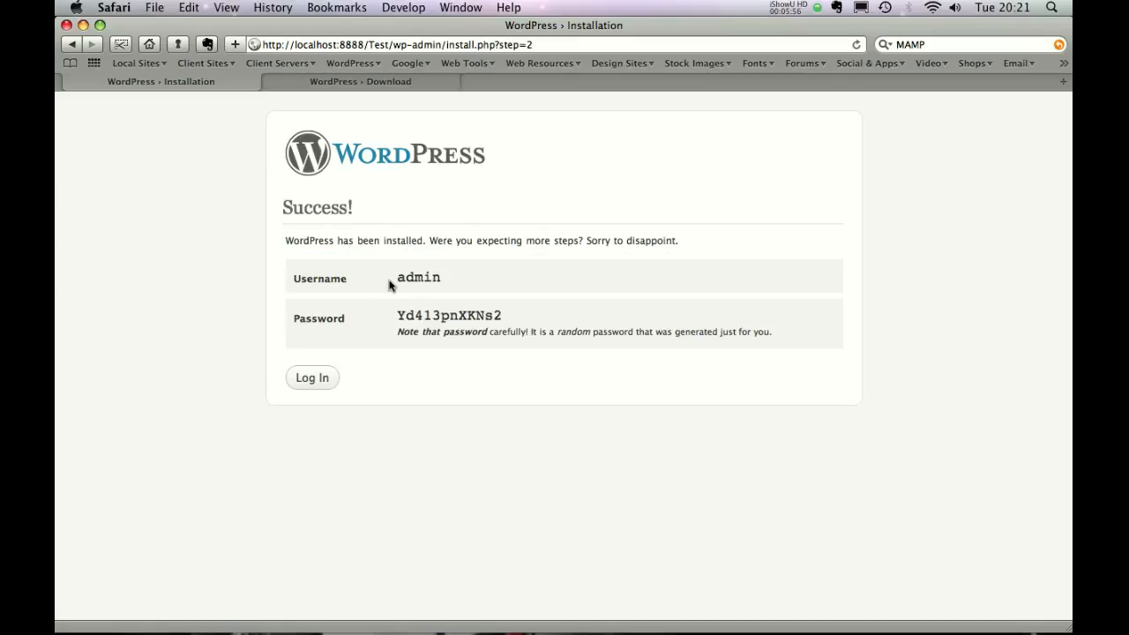
Copy the generated admin password from the installation success page.
double_click(412, 316)
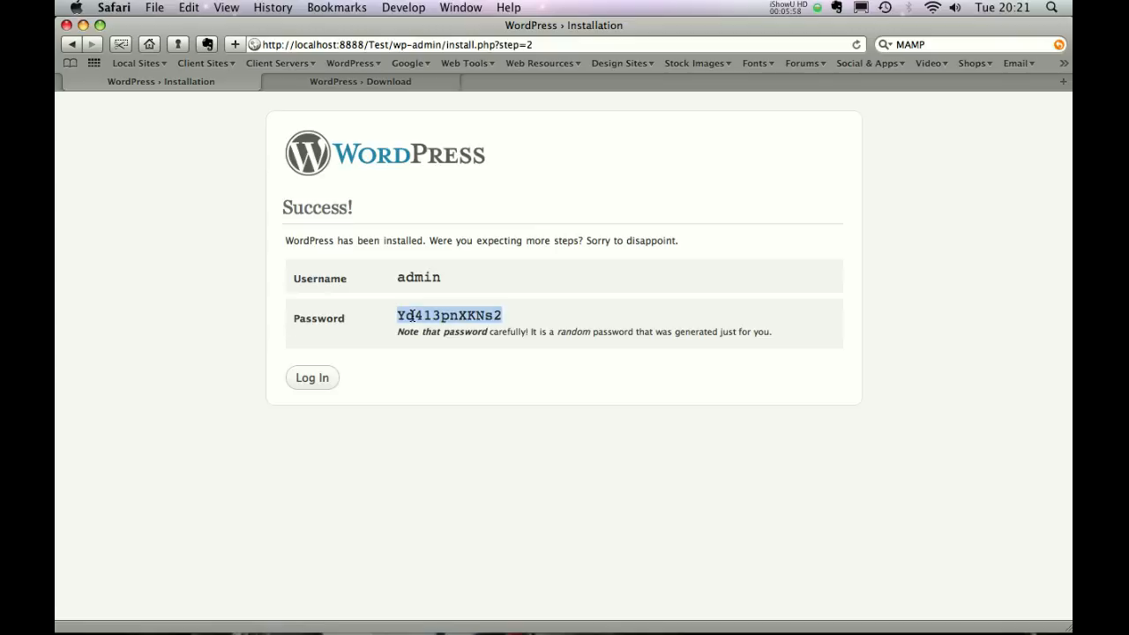
right_click(412, 316)
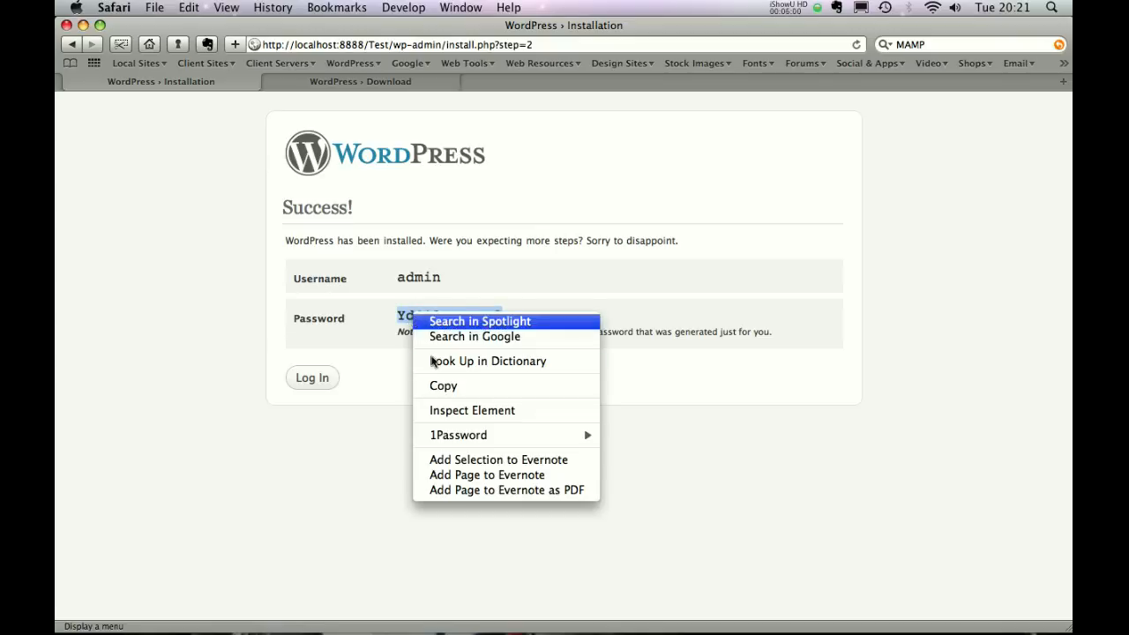
click(450, 388)
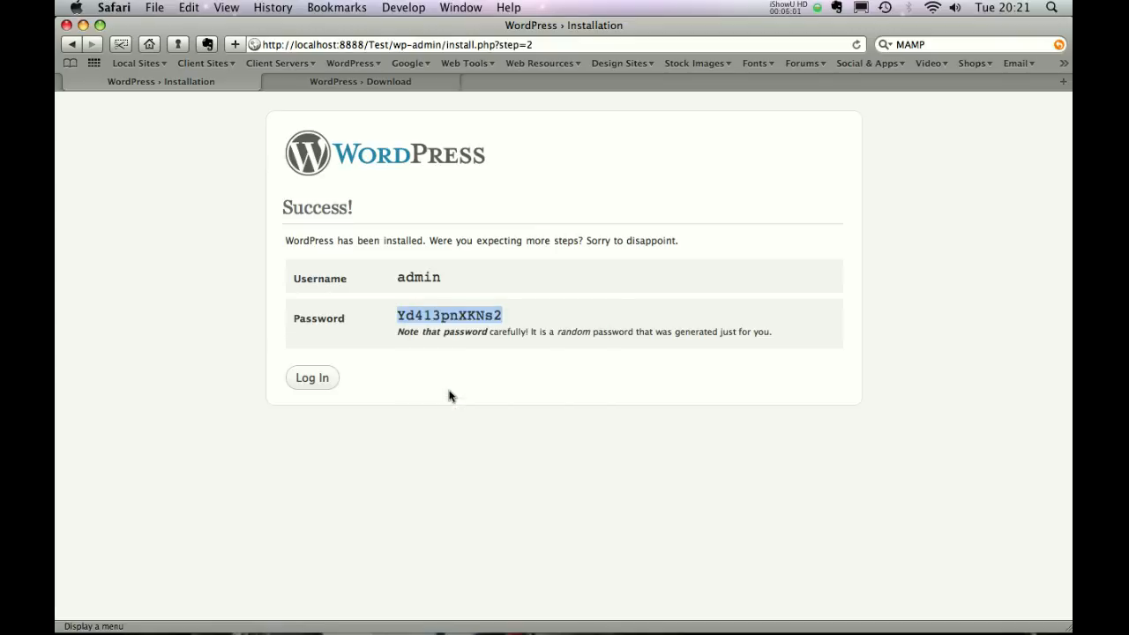
Log in as admin with the copied password and Remember Me ticked.
click(336, 383)
click(323, 379)
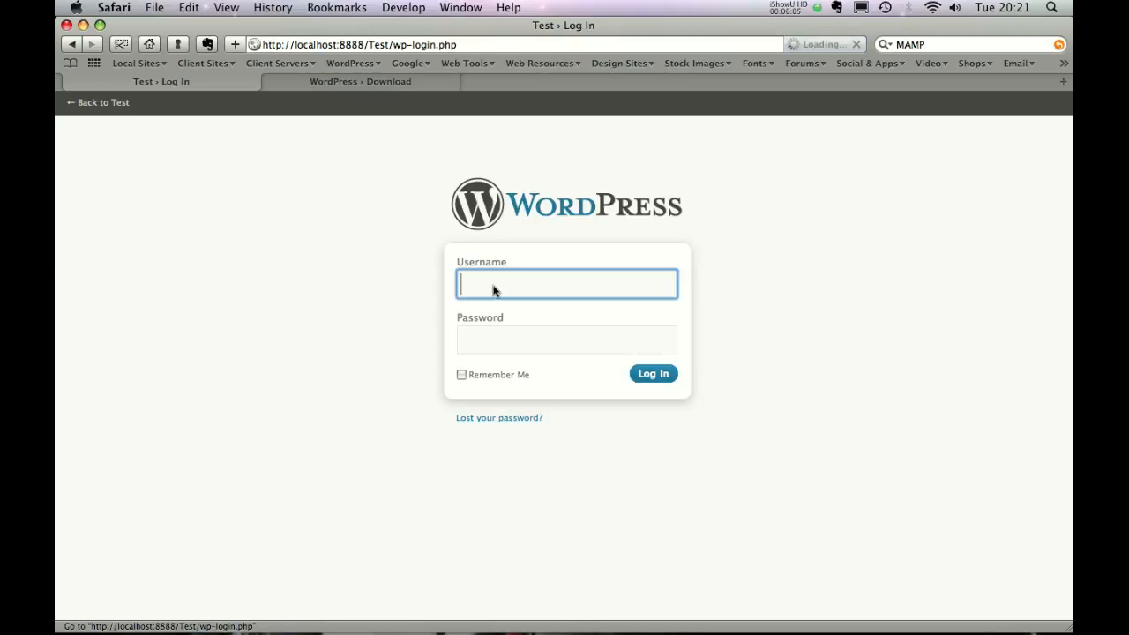
text(admin)
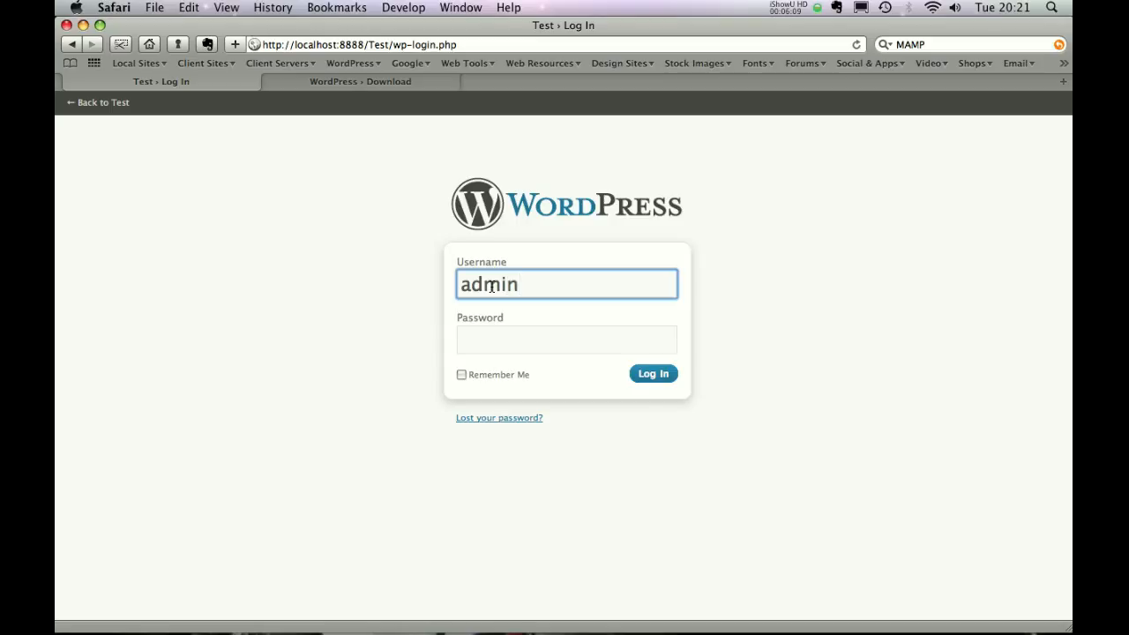
key(Tab)
key(super+v)
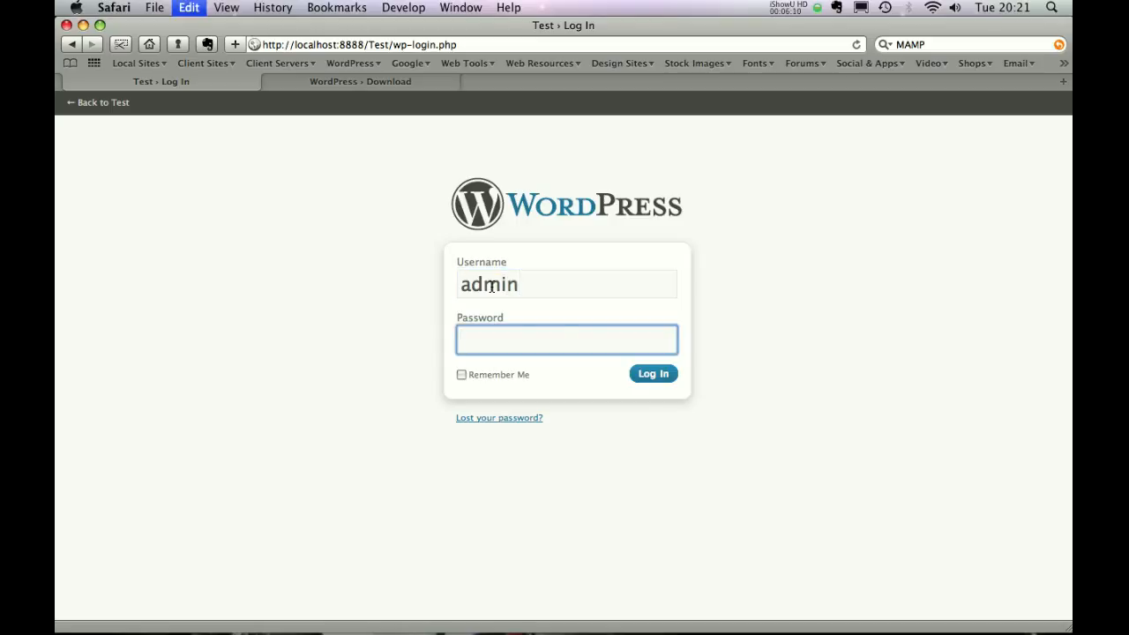
click(462, 375)
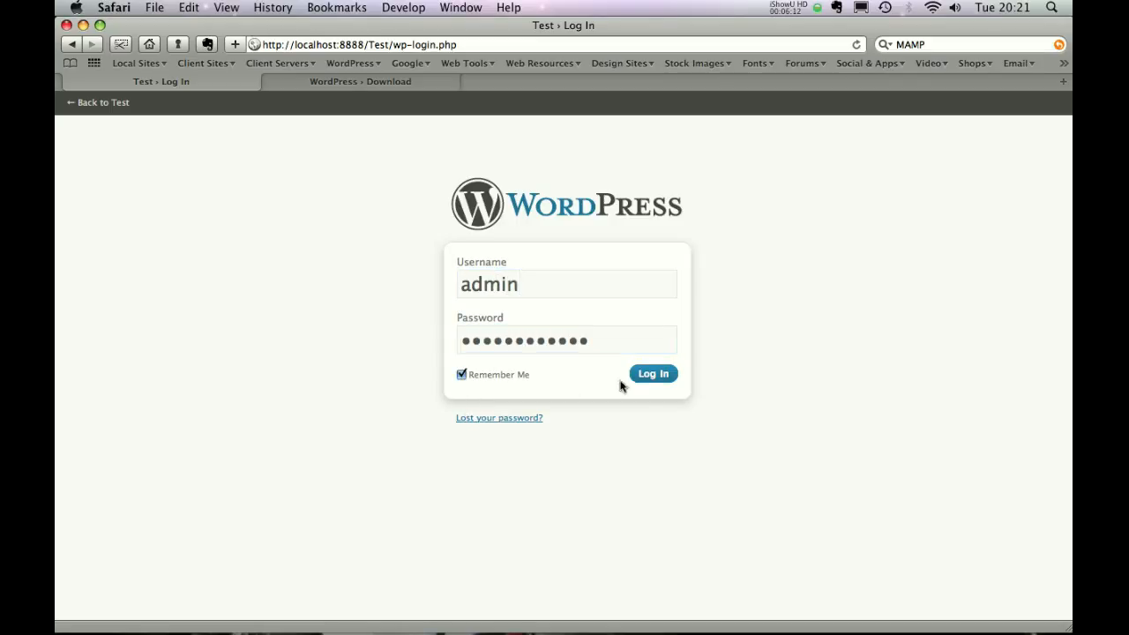
click(654, 376)
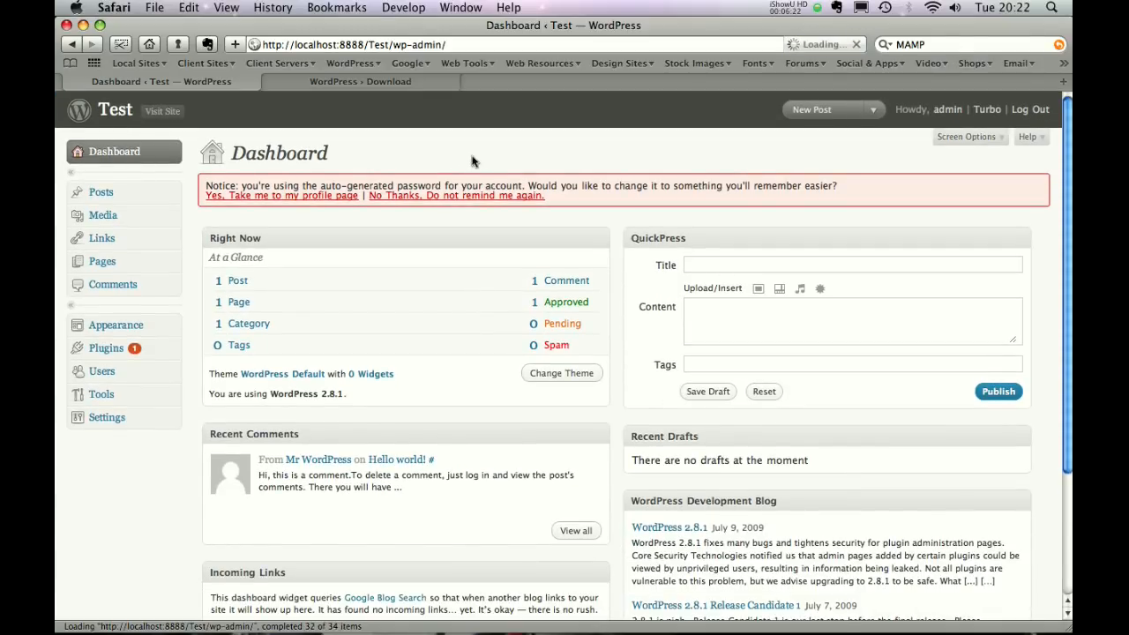
Visit the Test blog's front page, view the Hello world! post's comment, then return home.
click(125, 115)
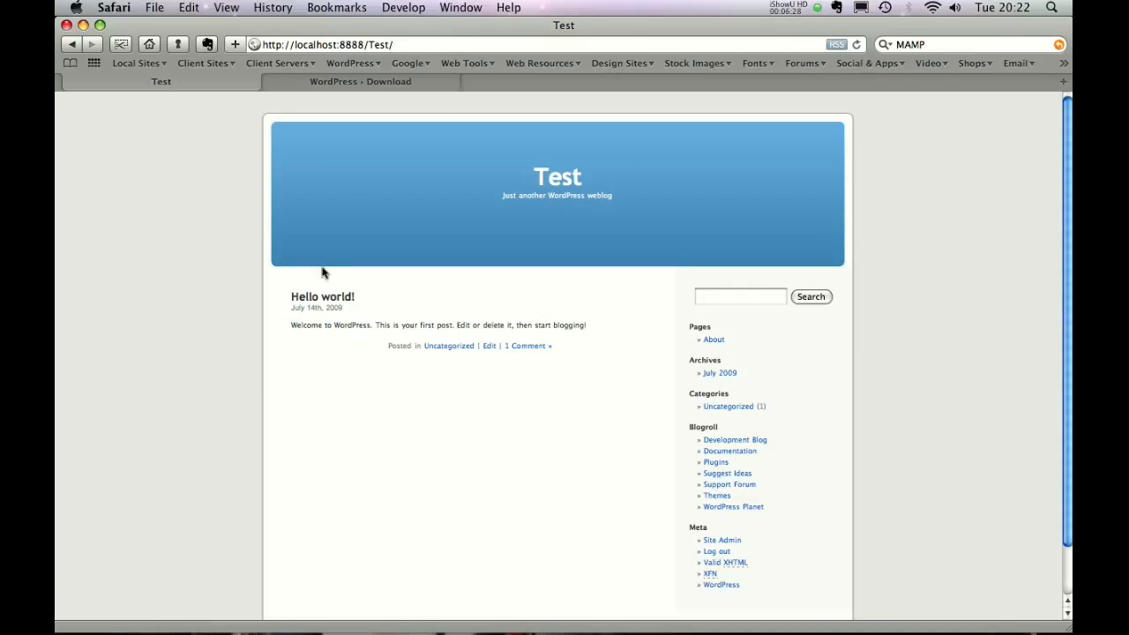
click(537, 347)
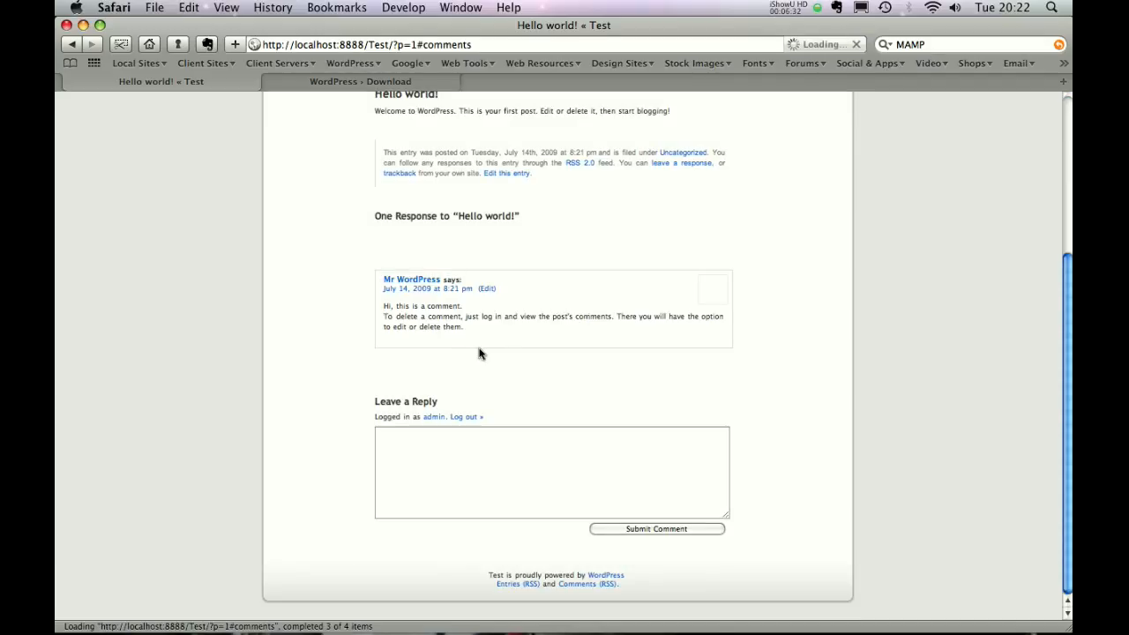
drag(1069, 381, 1025, 227)
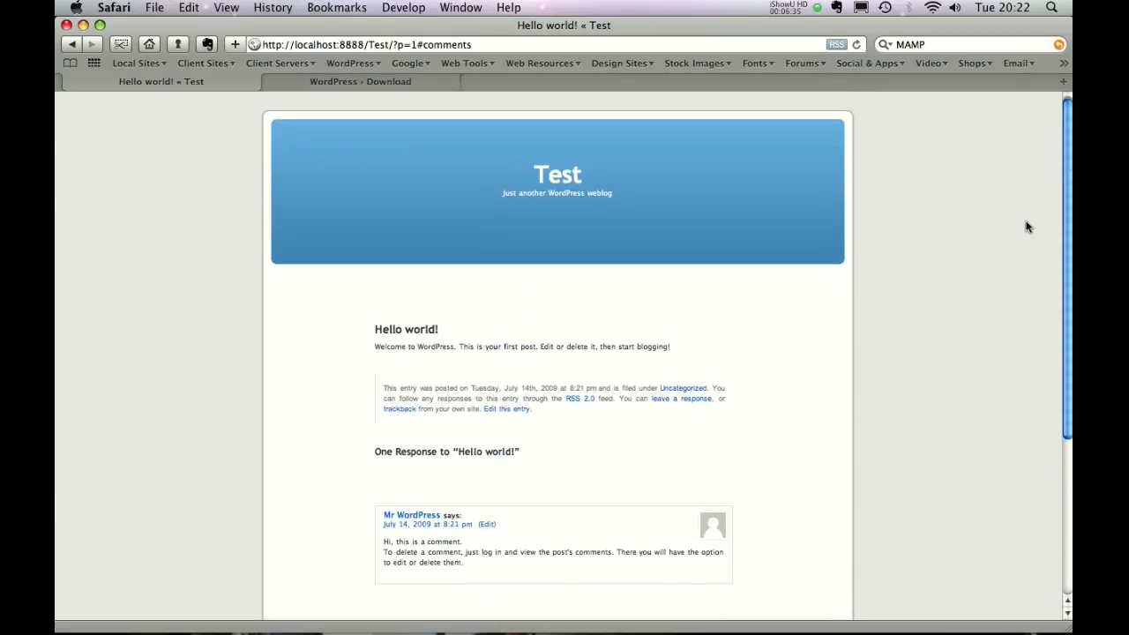
click(555, 179)
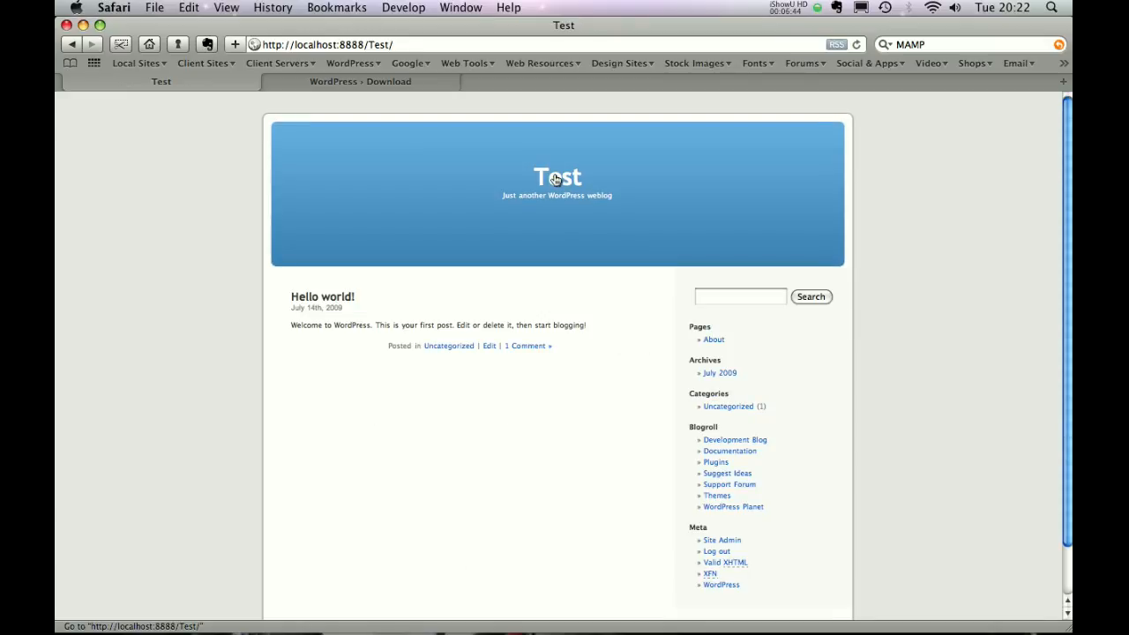